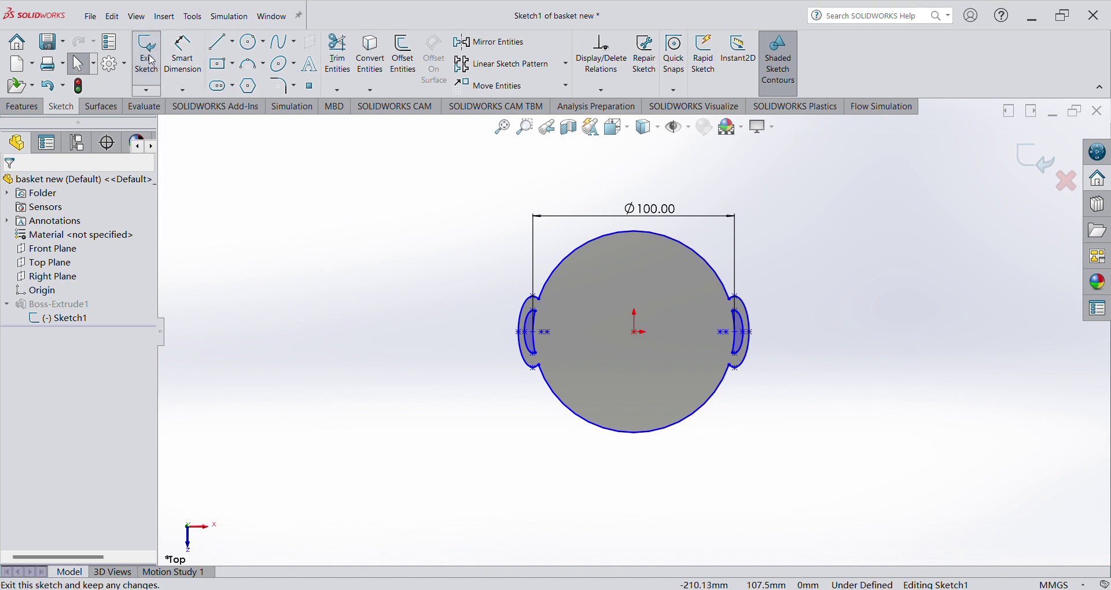
Step: Rebuild the sketch into a Ø100 mm disc with two side handles and select its top face
click(152, 60)
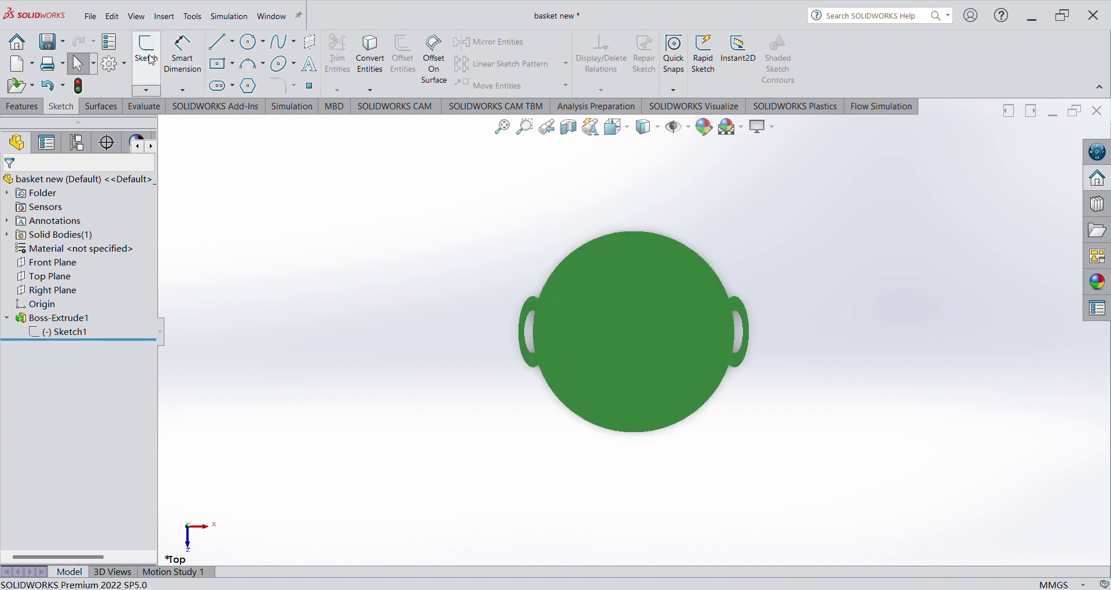
mouse_move(386, 303)
middle_down()
mouse_move(496, 232)
mouse_move(349, 324)
middle_up()
mouse_move(416, 357)
middle_down()
mouse_move(308, 324)
mouse_move(379, 353)
middle_up()
click(717, 343)
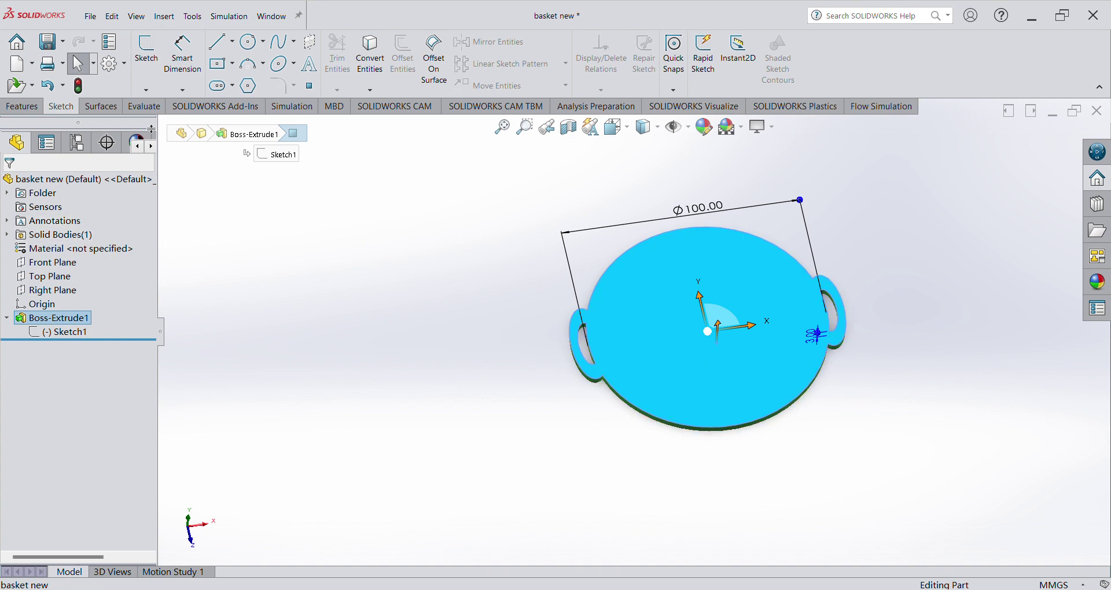
Step: On the plate's top face, sketch a 90 mm circle centred on the origin as Sketch2
click(152, 56)
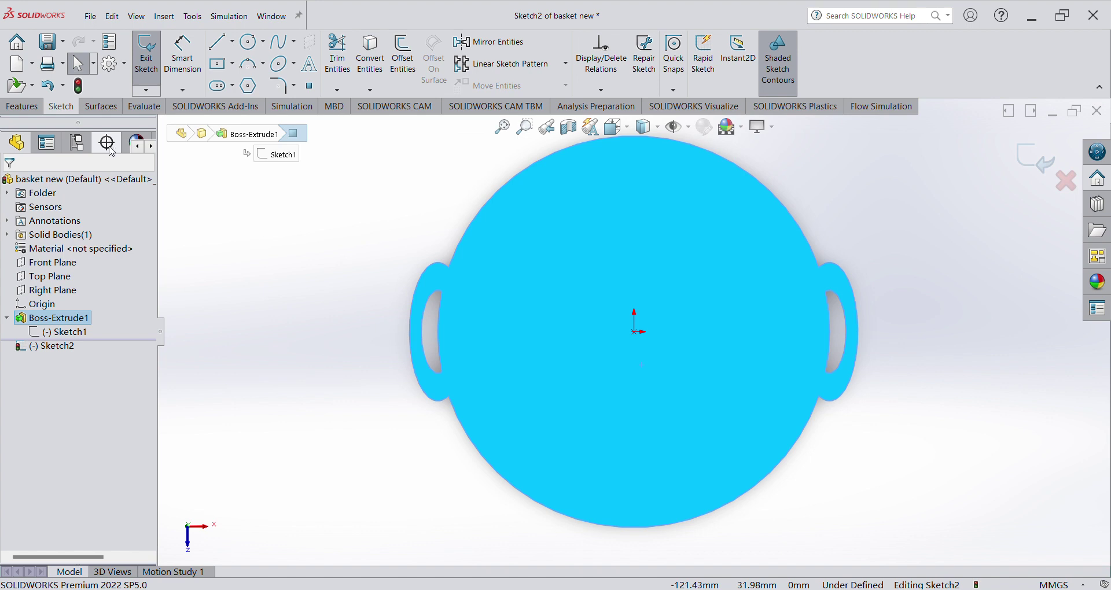
click(249, 43)
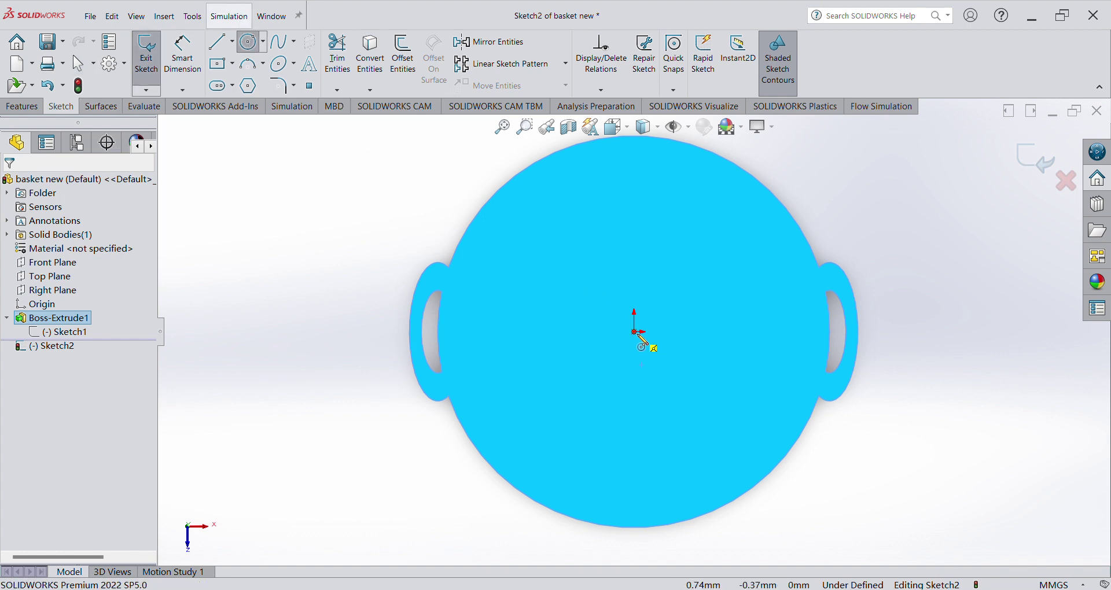
click(640, 334)
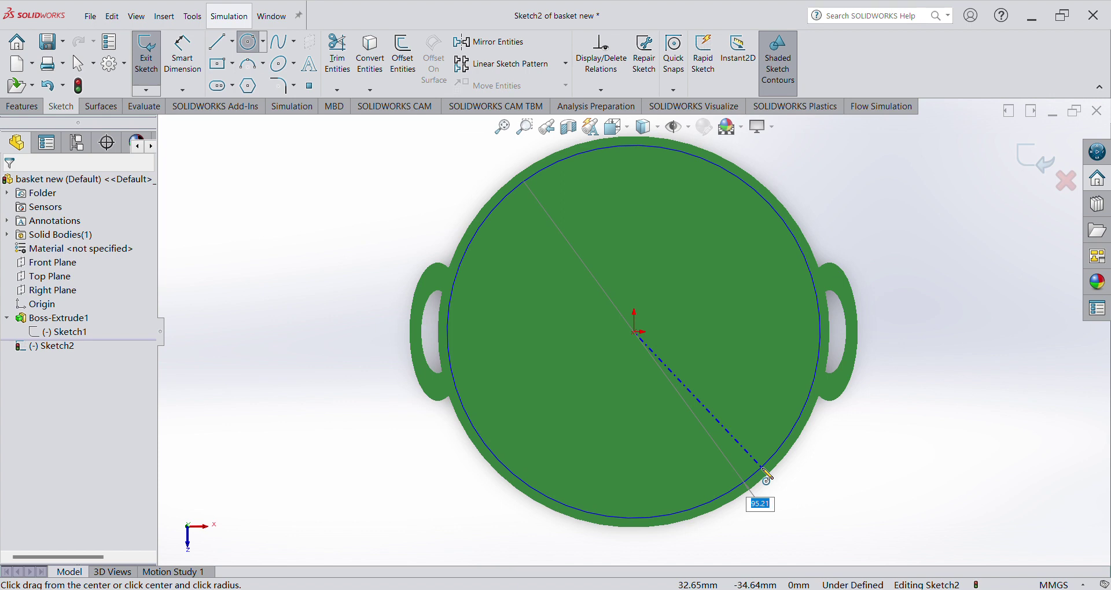
text(90)
key(Return)
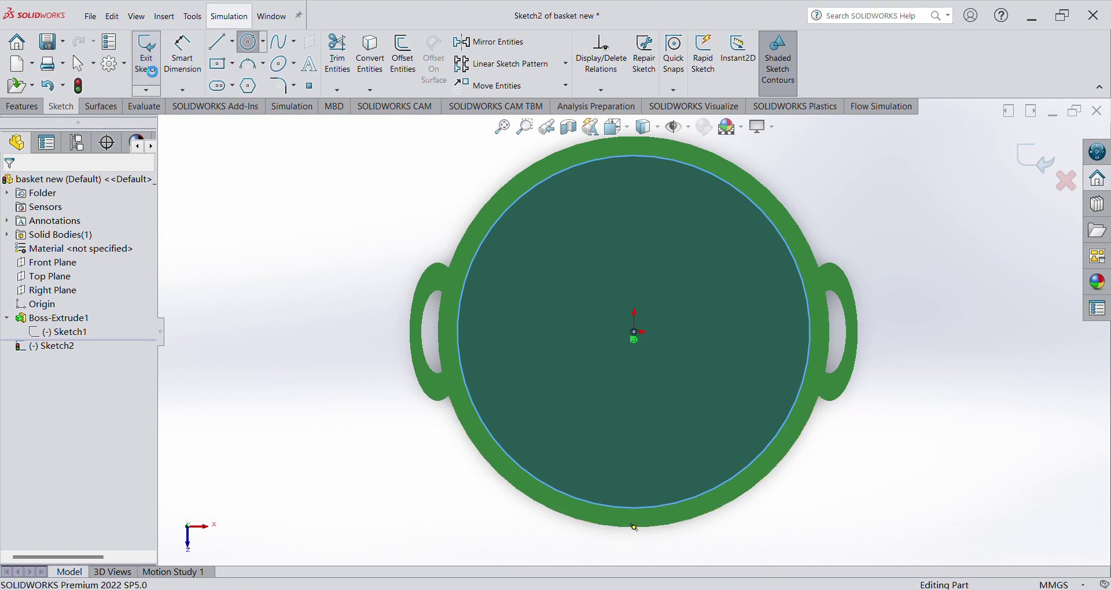
click(146, 58)
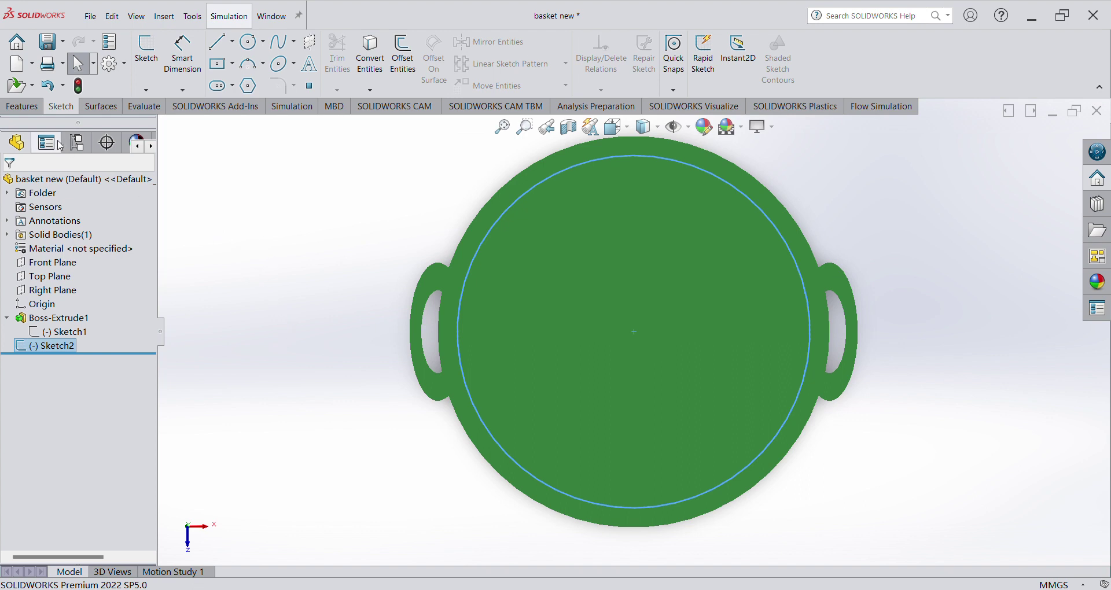
click(26, 108)
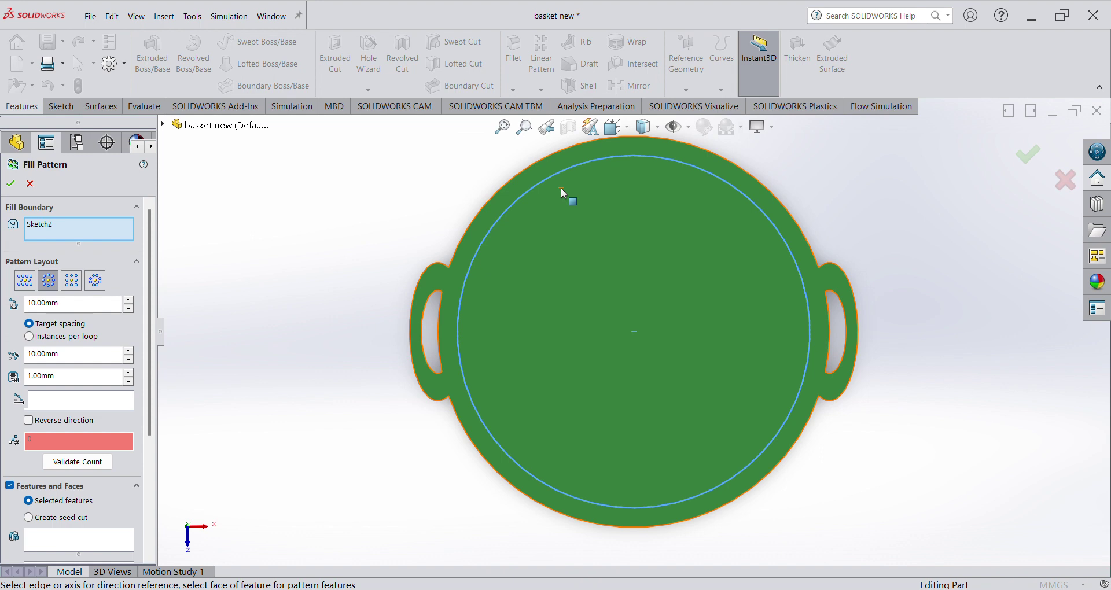
click(53, 282)
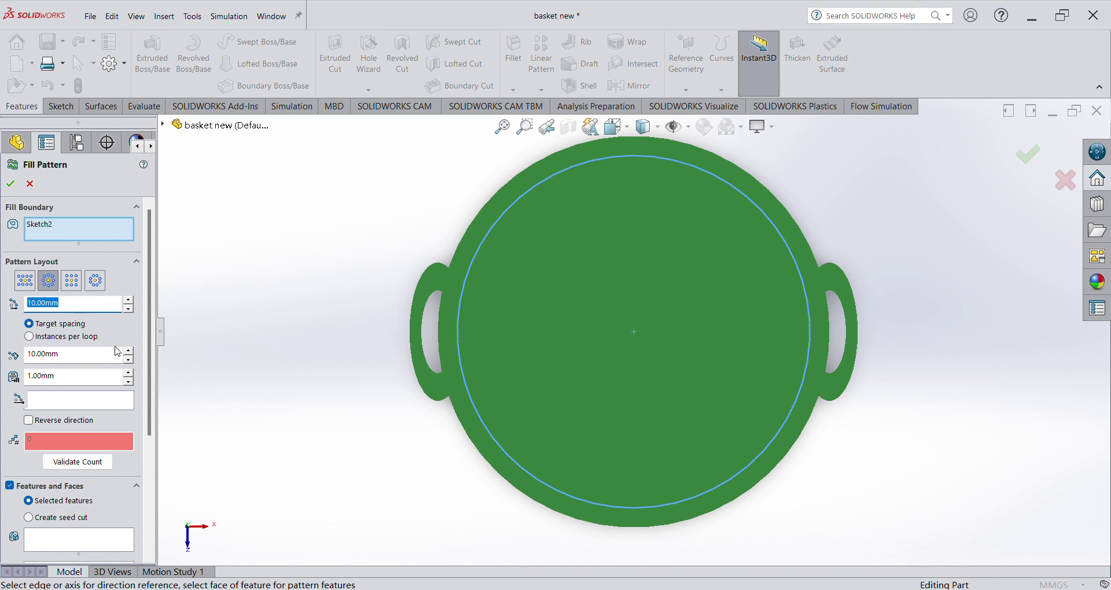
click(101, 362)
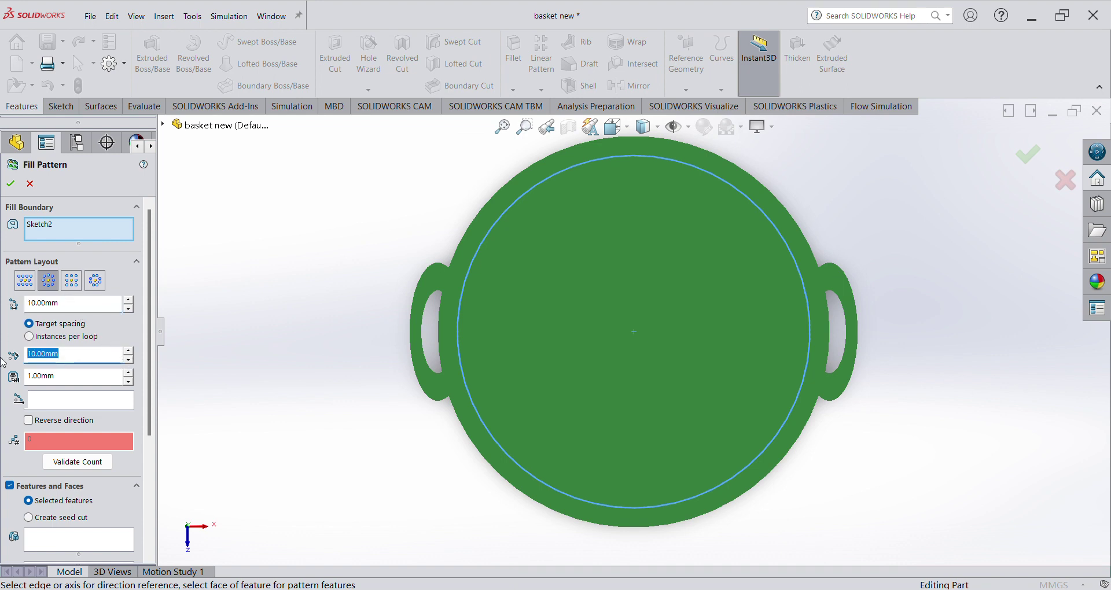
text(5)
key(Return)
click(73, 310)
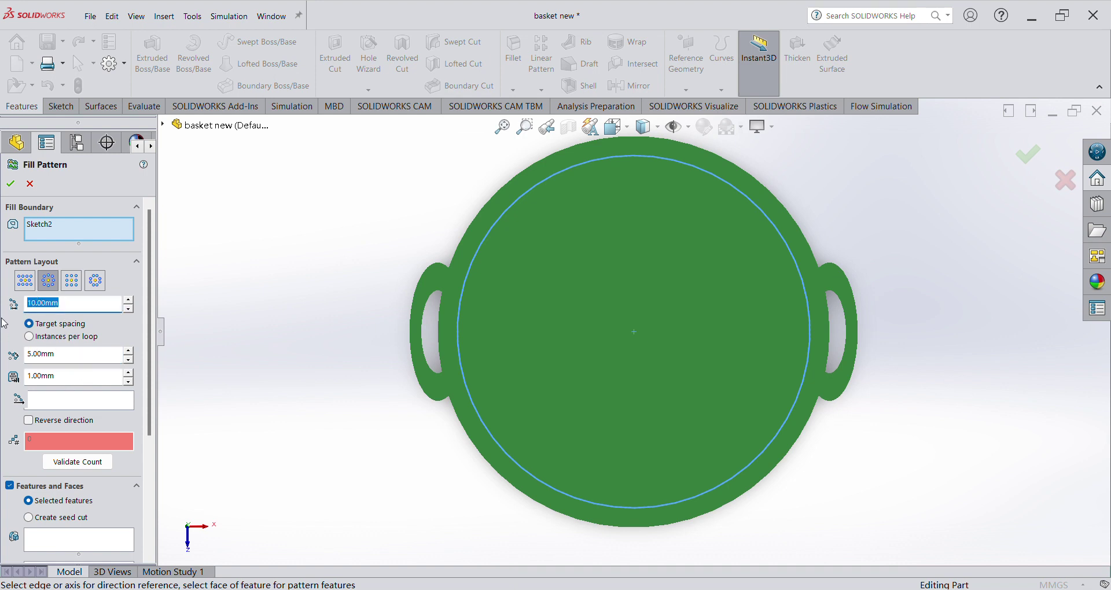
text(5)
key(Return)
click(30, 184)
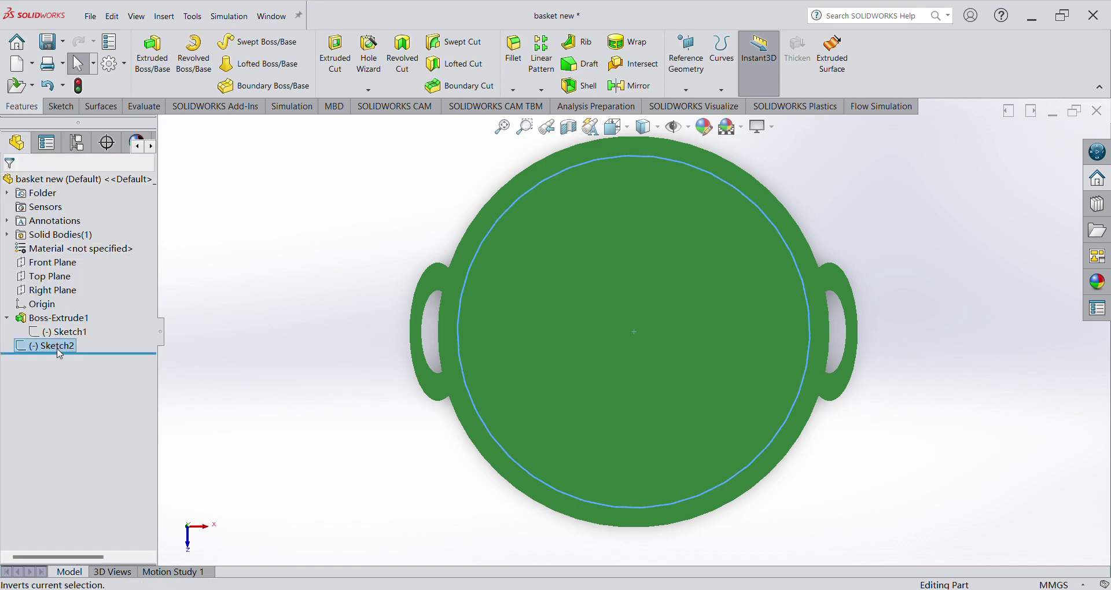
Step: Add a vertical construction line in Sketch2, running from the origin straight down
click(68, 318)
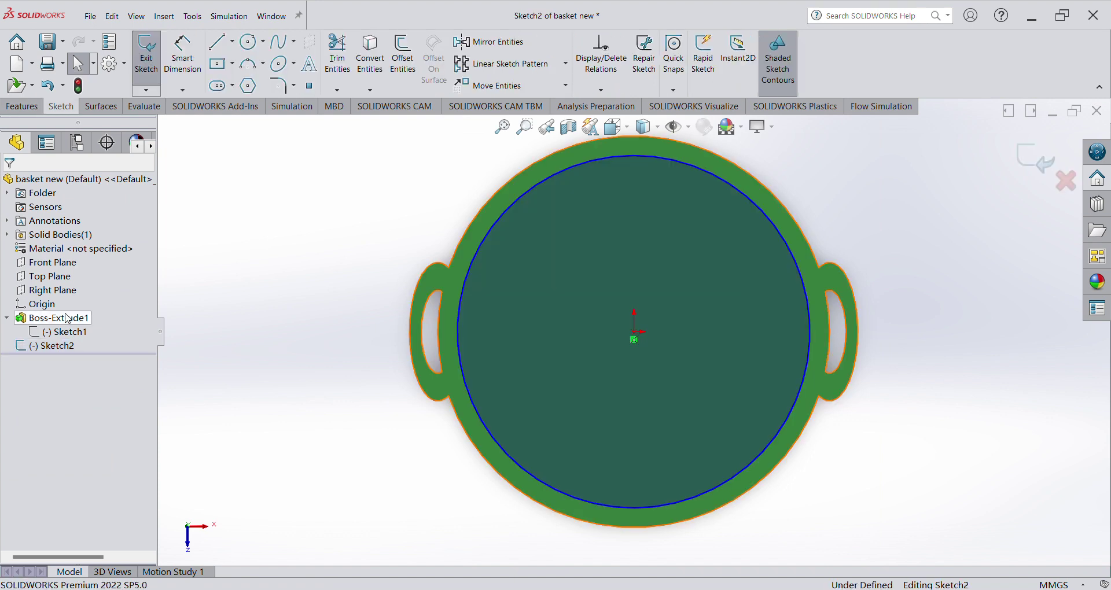
click(220, 42)
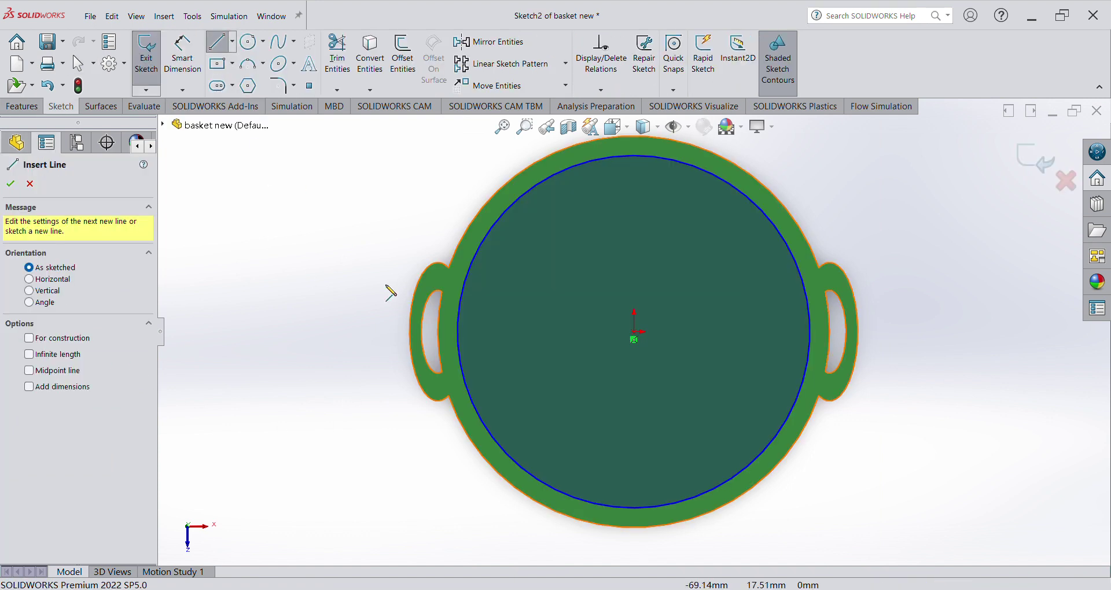
click(634, 334)
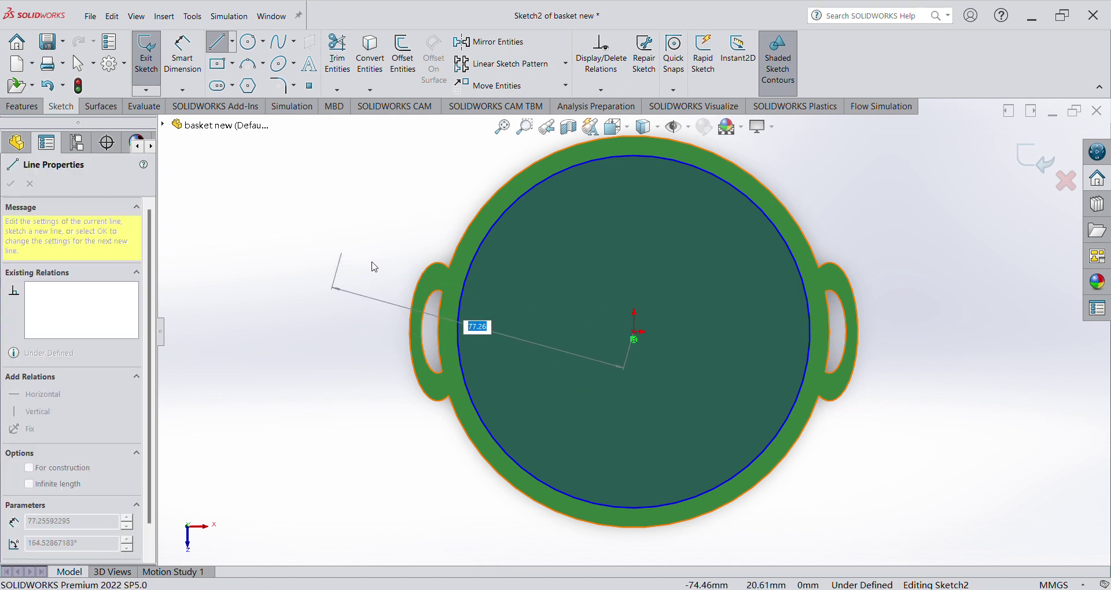
key(Escape)
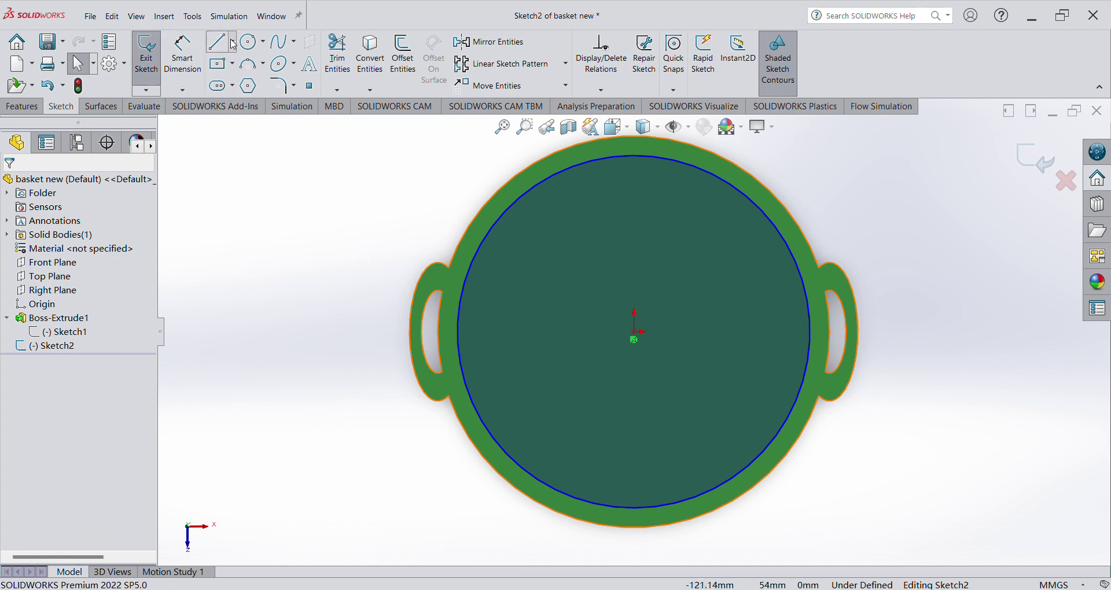
click(233, 44)
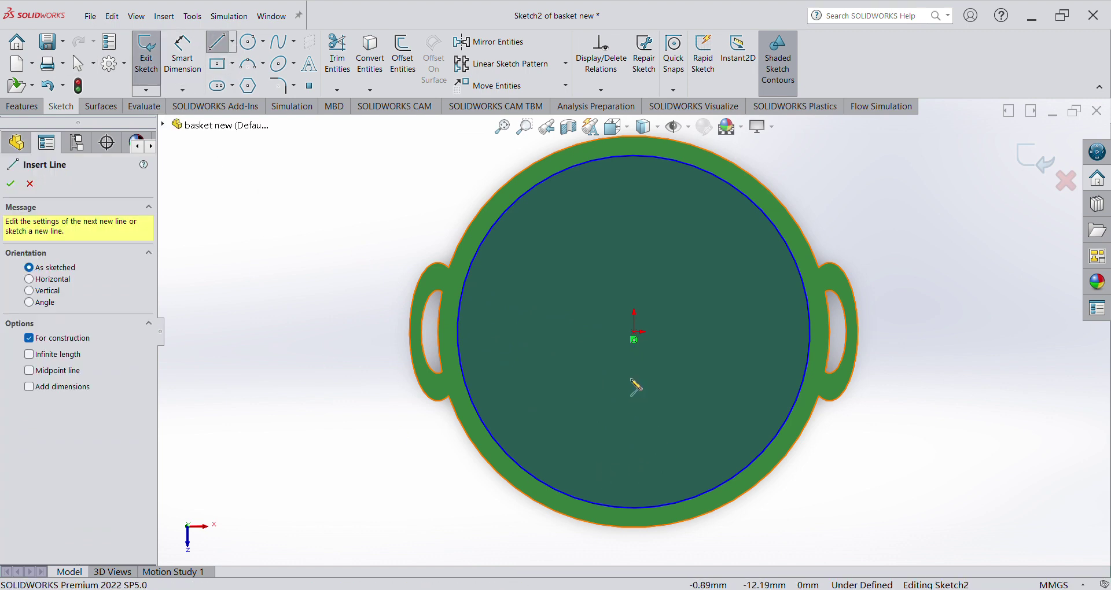
click(634, 339)
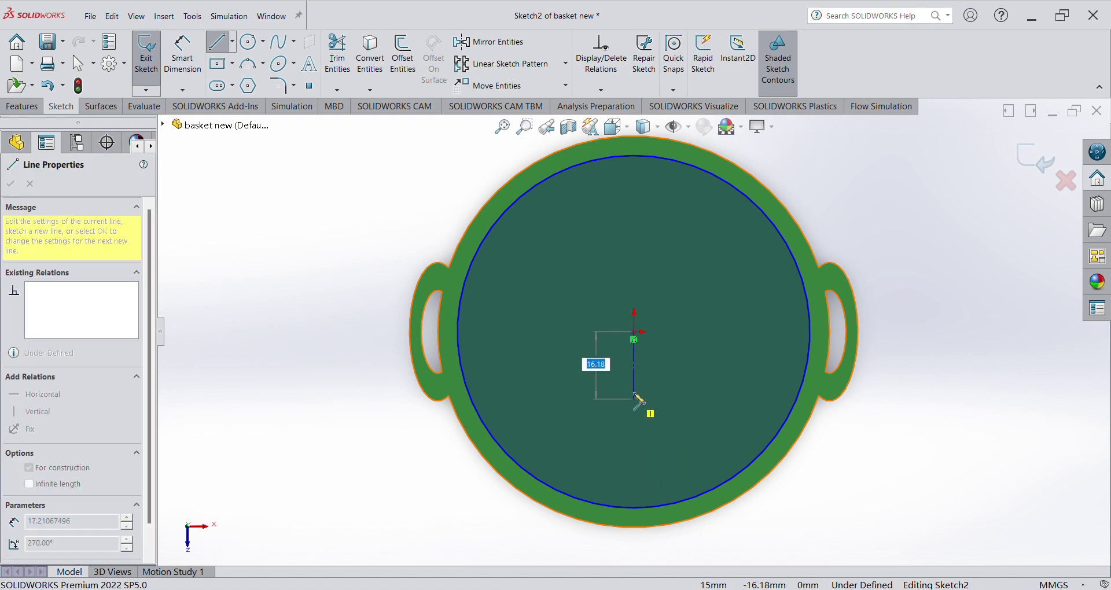
click(634, 447)
key(Escape)
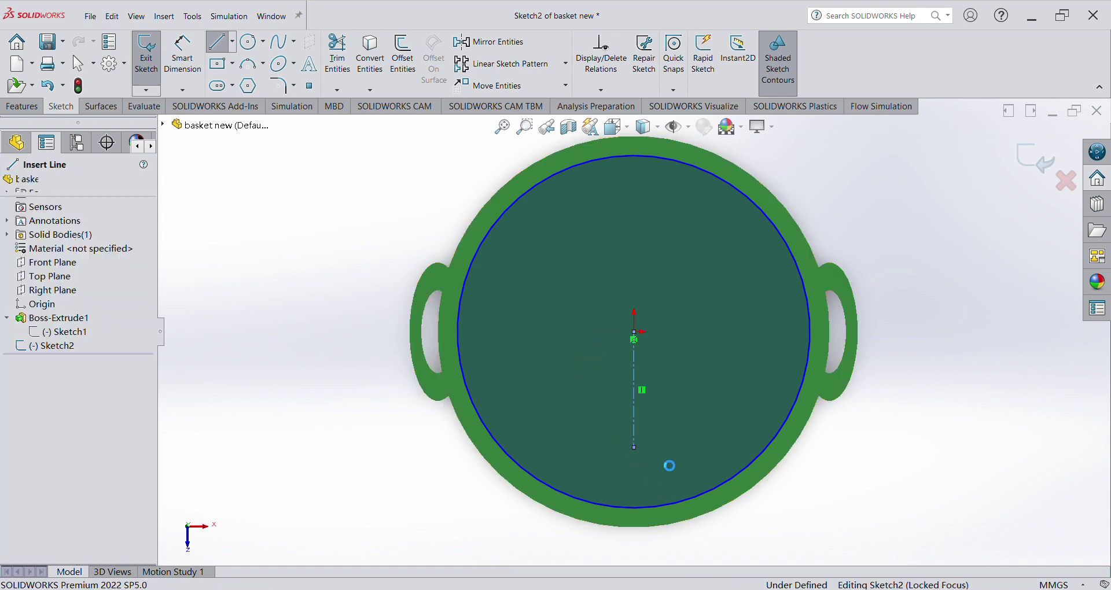
click(147, 64)
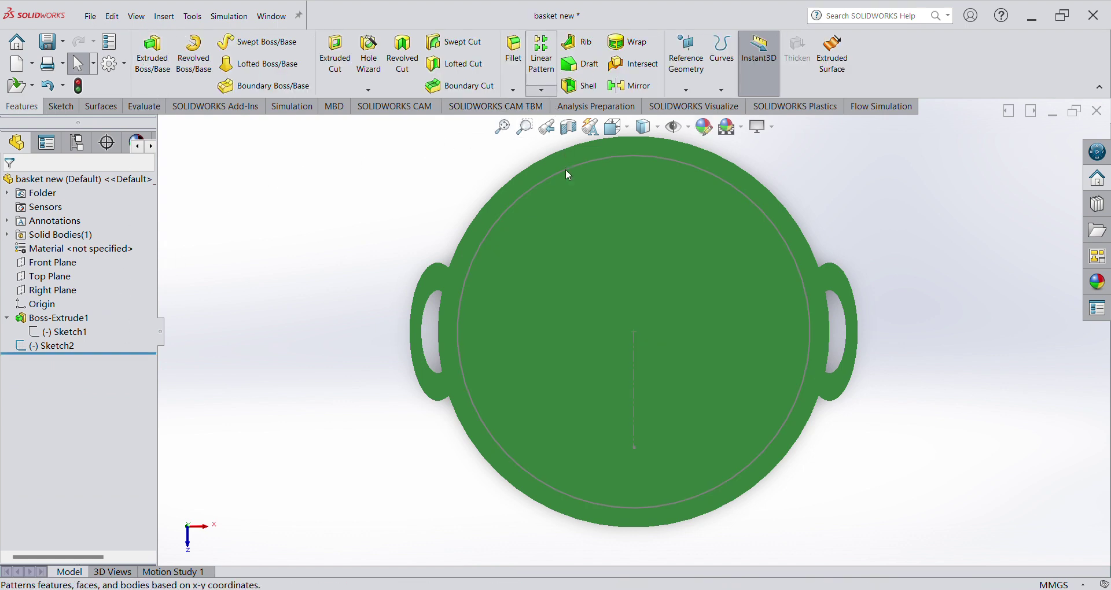
click(569, 187)
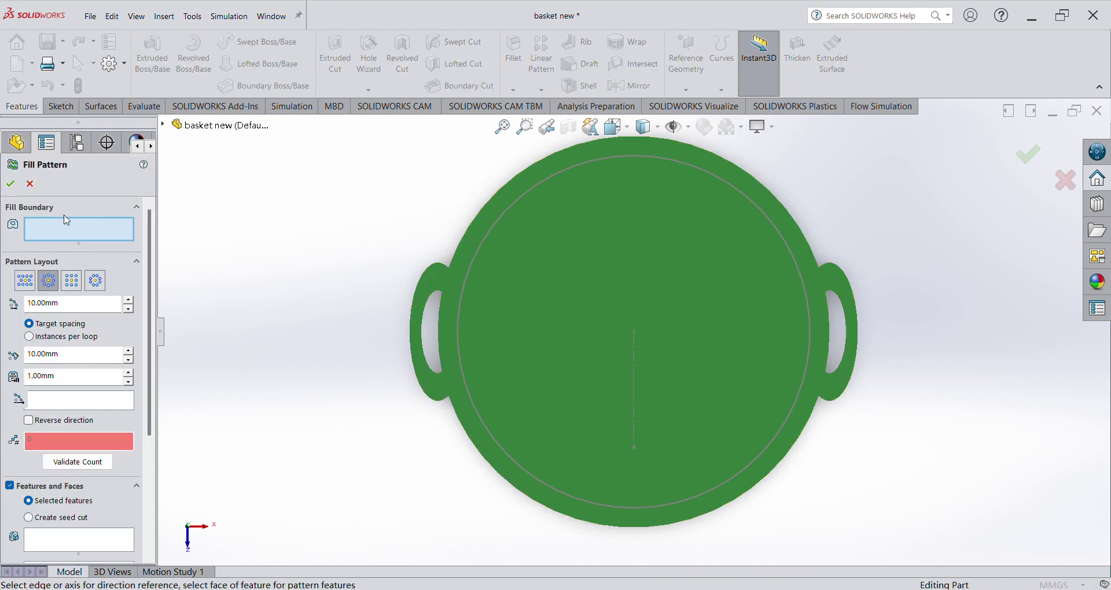
Step: Use the circle sketch as the fill boundary and enter spacing values 7 and 5 mm
click(518, 210)
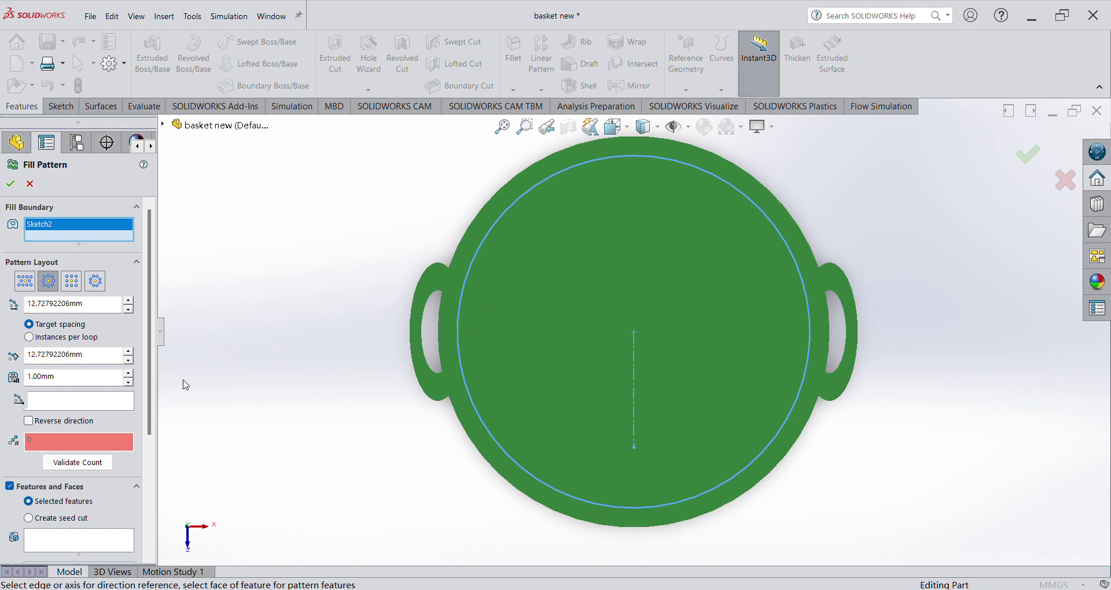
drag(92, 307, 6, 313)
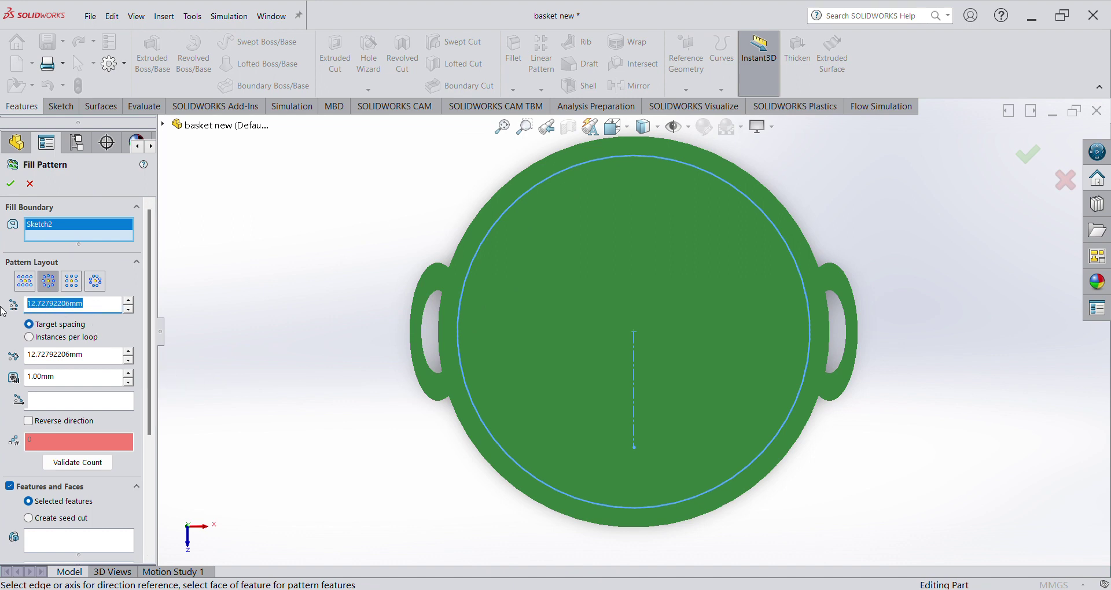
text(7.00mm)
click(104, 356)
drag(104, 356, 6, 375)
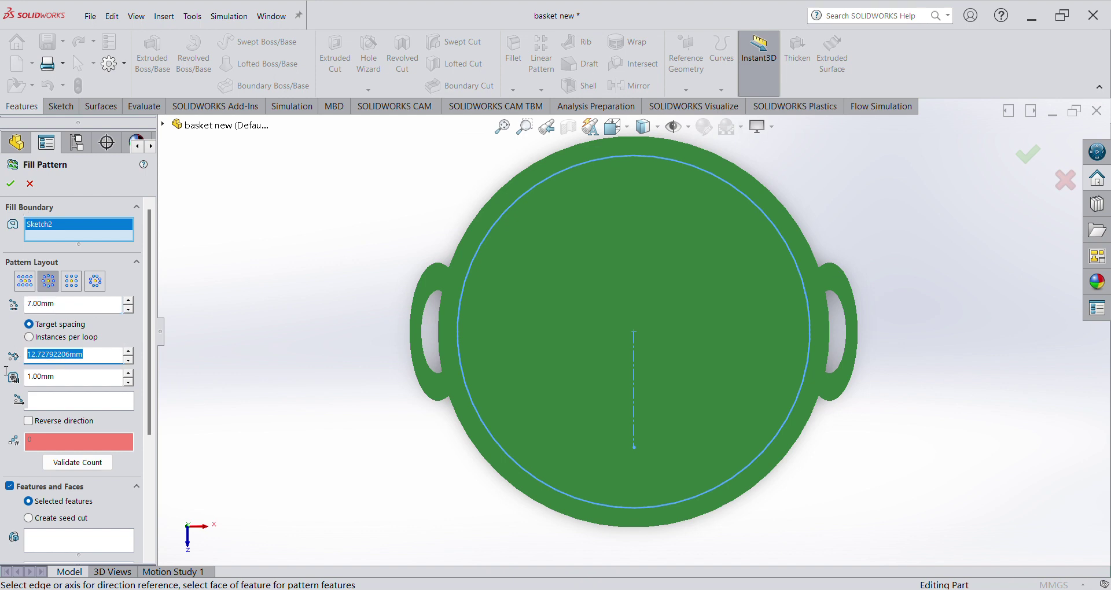
text(5)
click(79, 402)
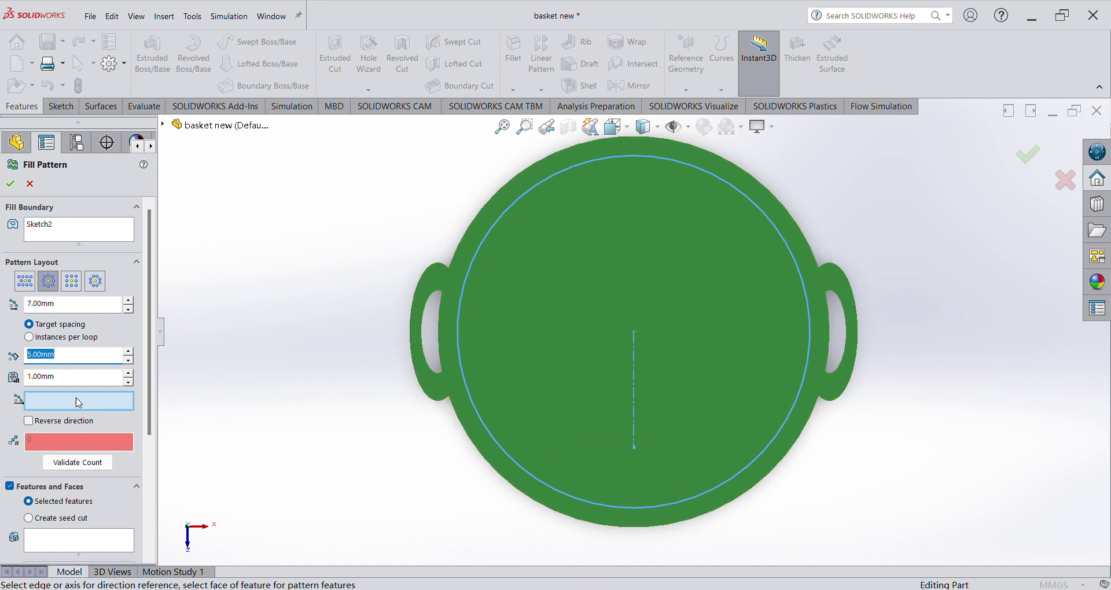
Step: Set Line1@Sketch2 as the pattern direction, reversed
click(633, 392)
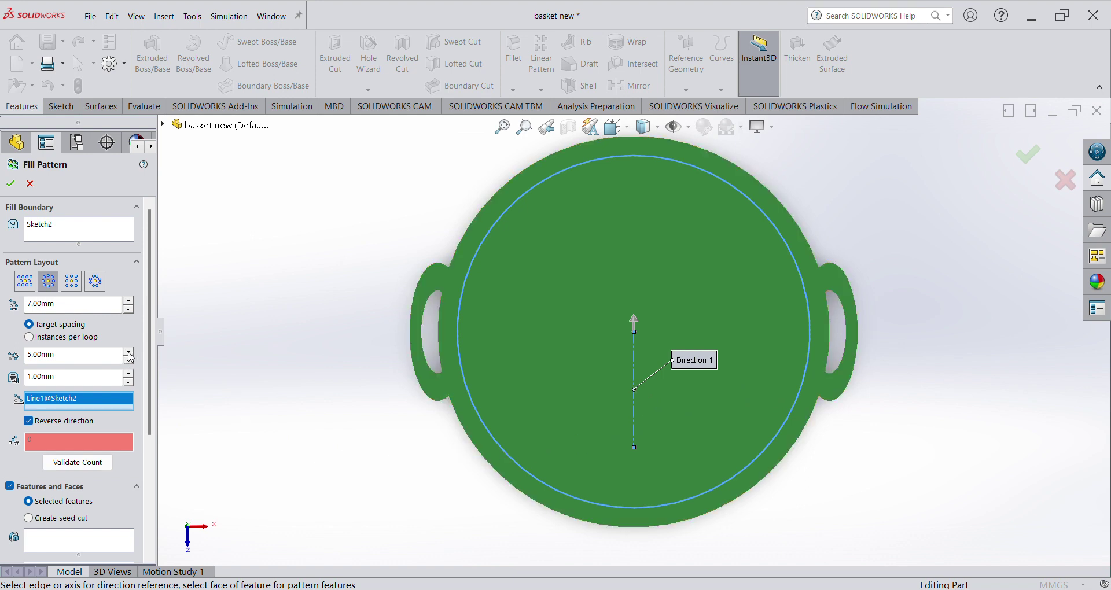
mouse_move(149, 365)
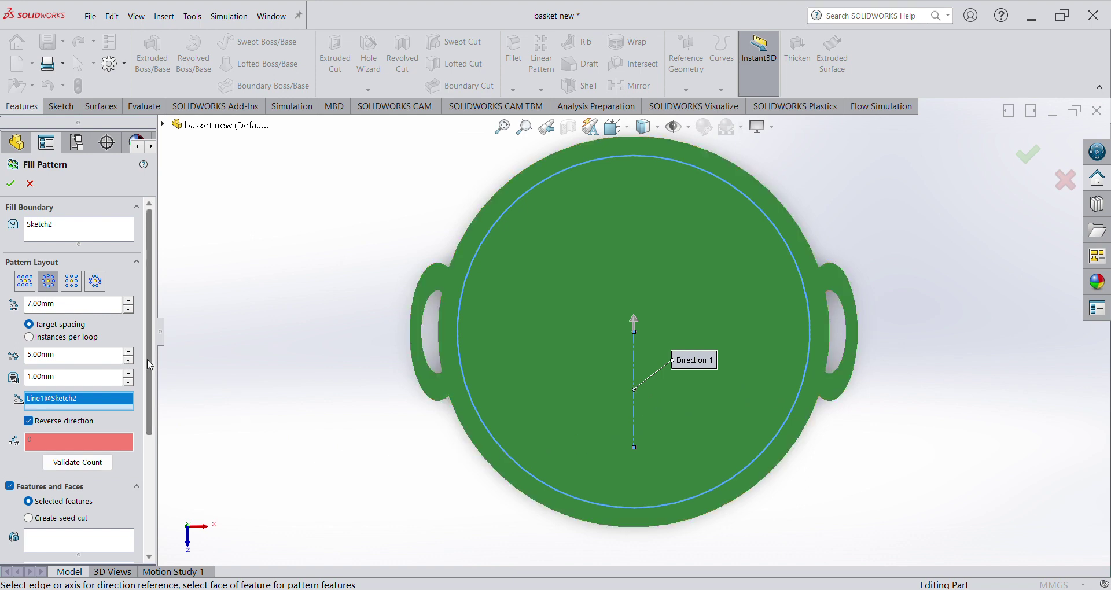
drag(150, 364, 152, 400)
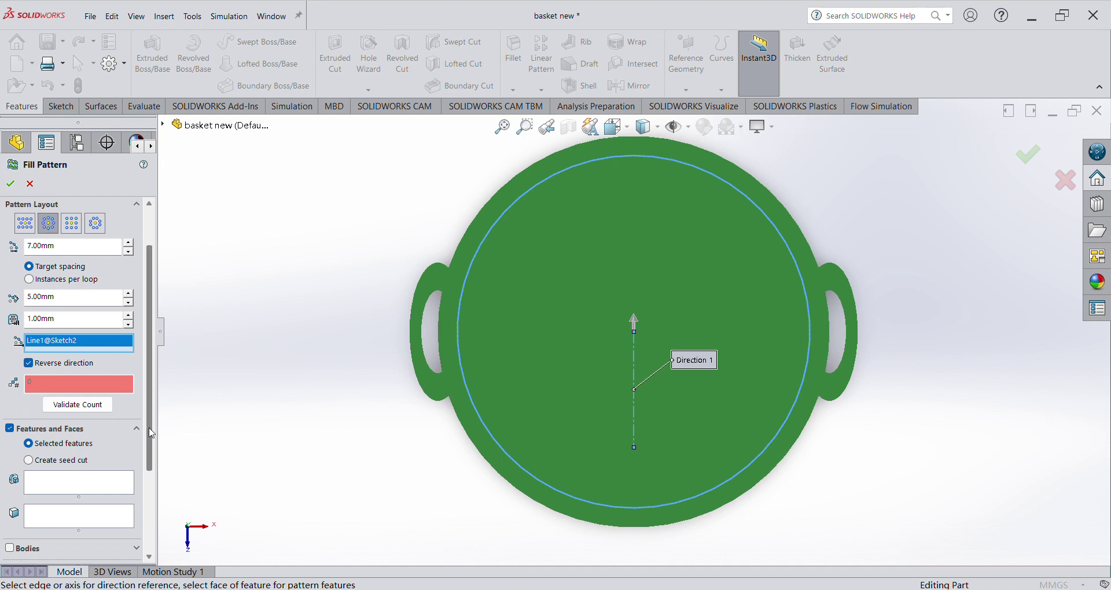
scroll(150, 433, down, 2)
scroll(151, 433, down, 1)
Step: Expand the Features and Faces, instances-to-skip and bodies options of the fill pattern
click(113, 421)
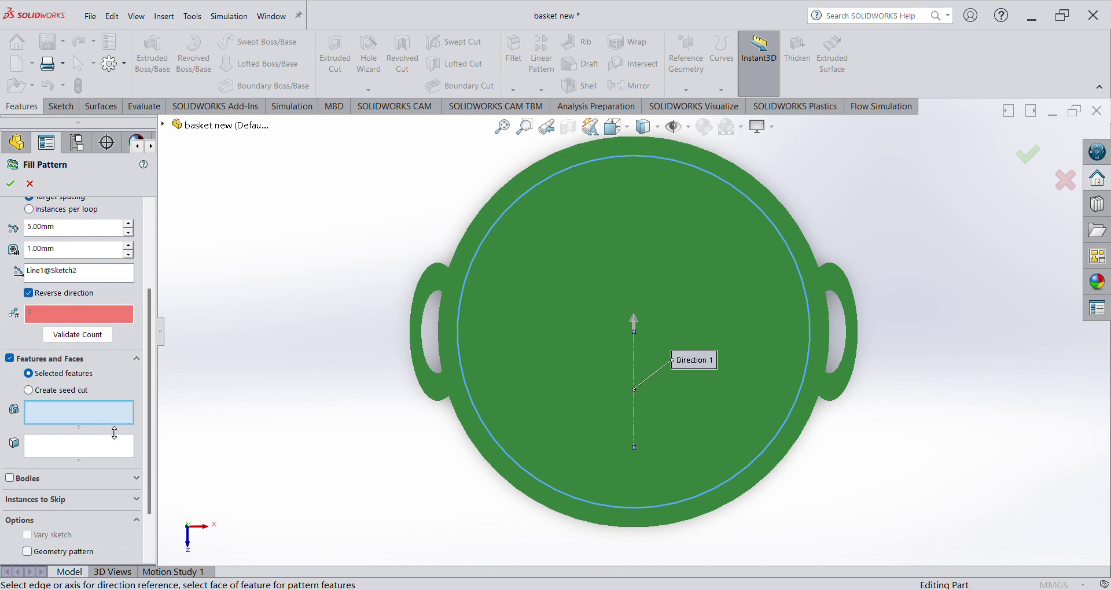
click(523, 369)
click(515, 349)
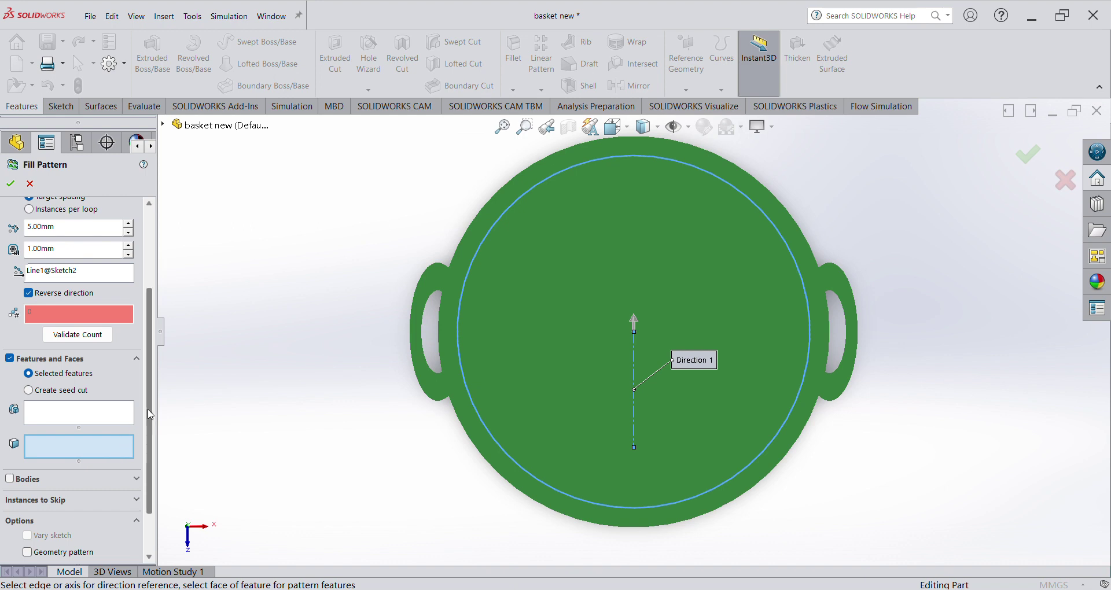
scroll(150, 415, down, 2)
scroll(150, 415, down, 1)
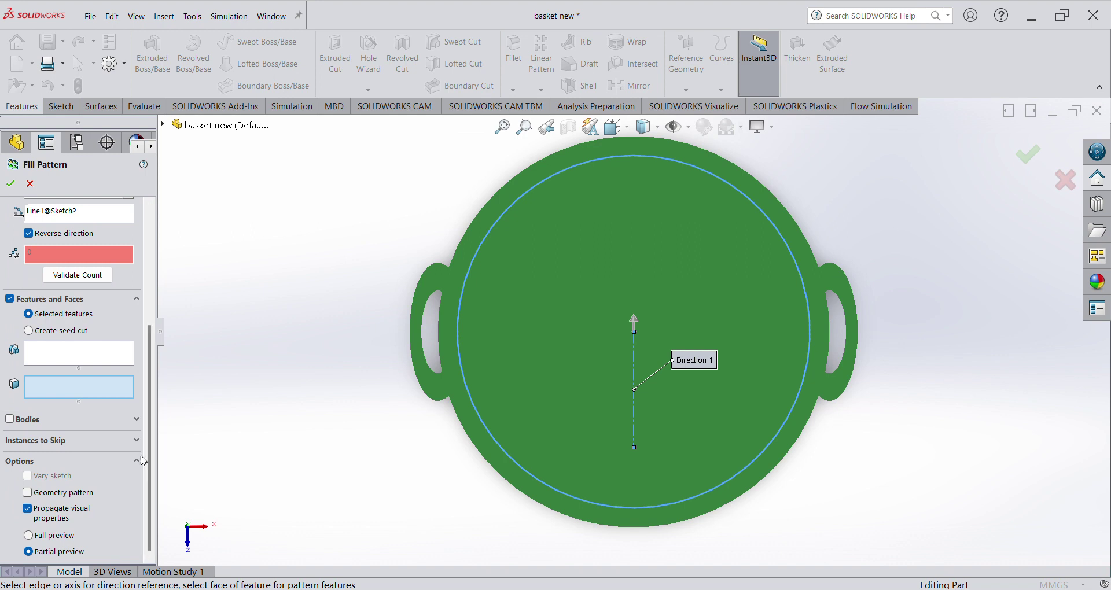
click(91, 443)
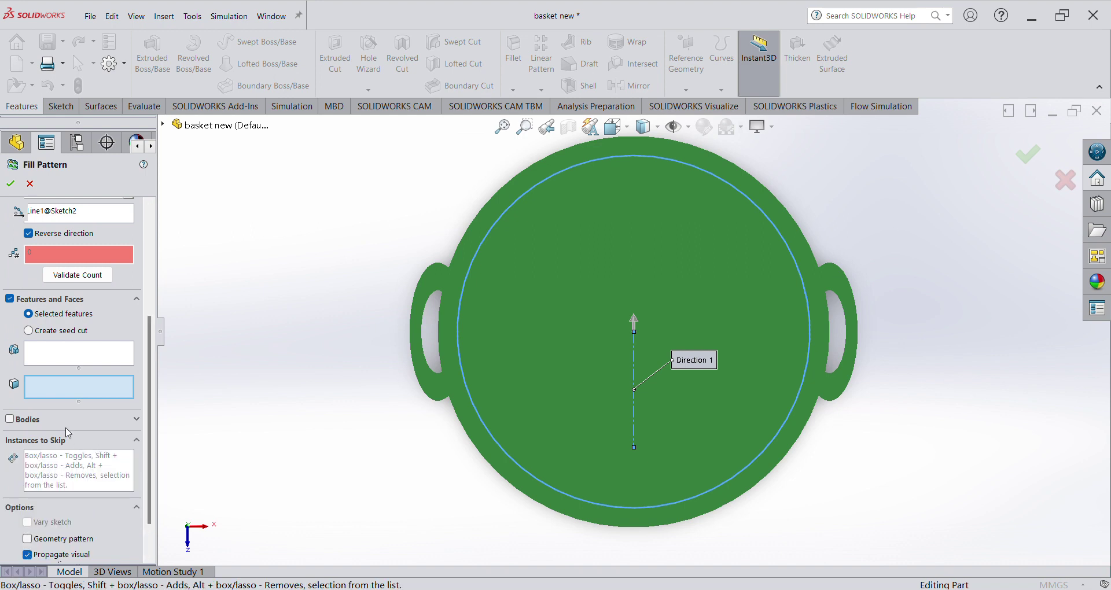
click(69, 427)
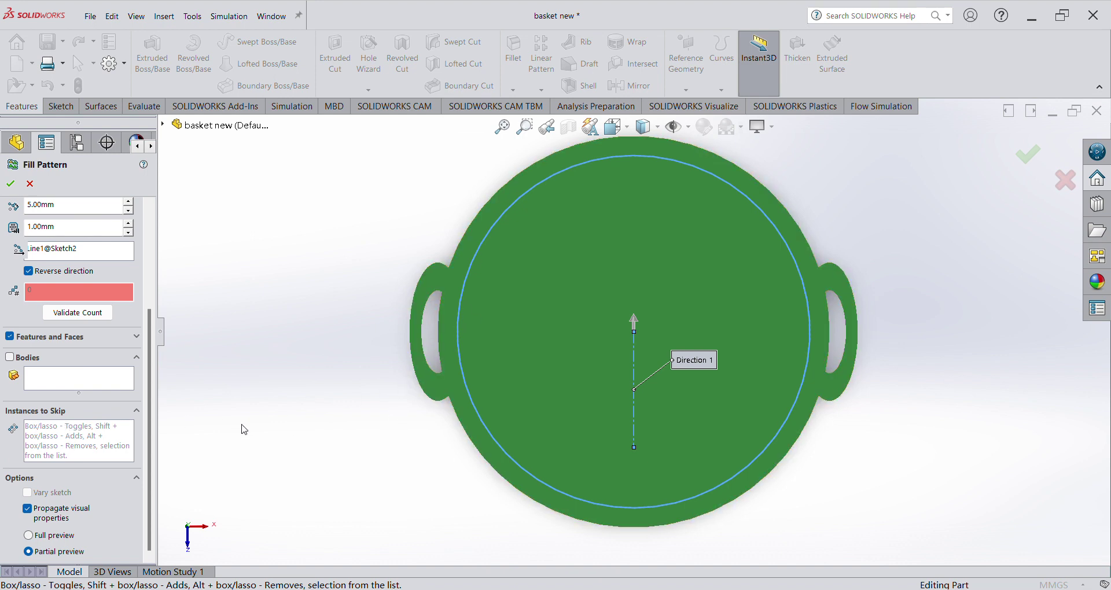
click(85, 338)
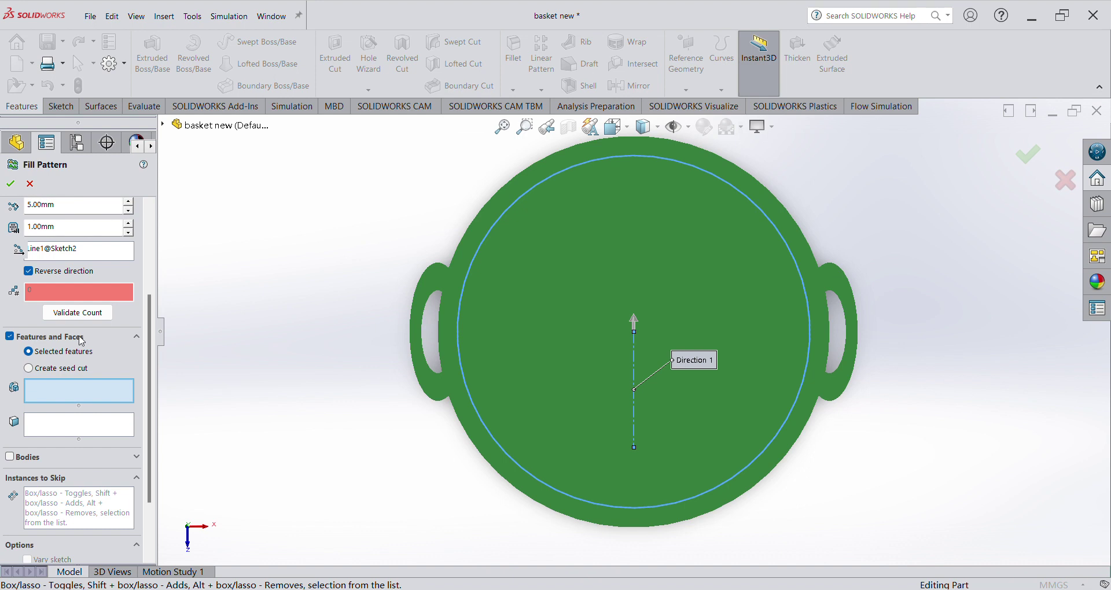
Step: Make the pattern create a circular seed cut with a 3 mm diameter
click(74, 368)
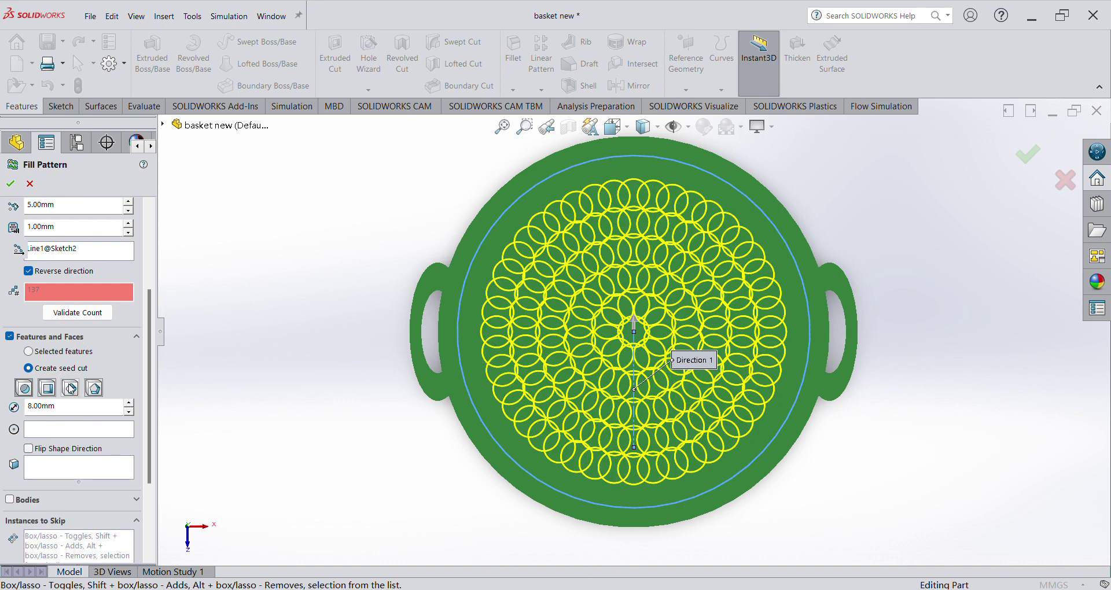
drag(88, 408, 6, 426)
text(2)
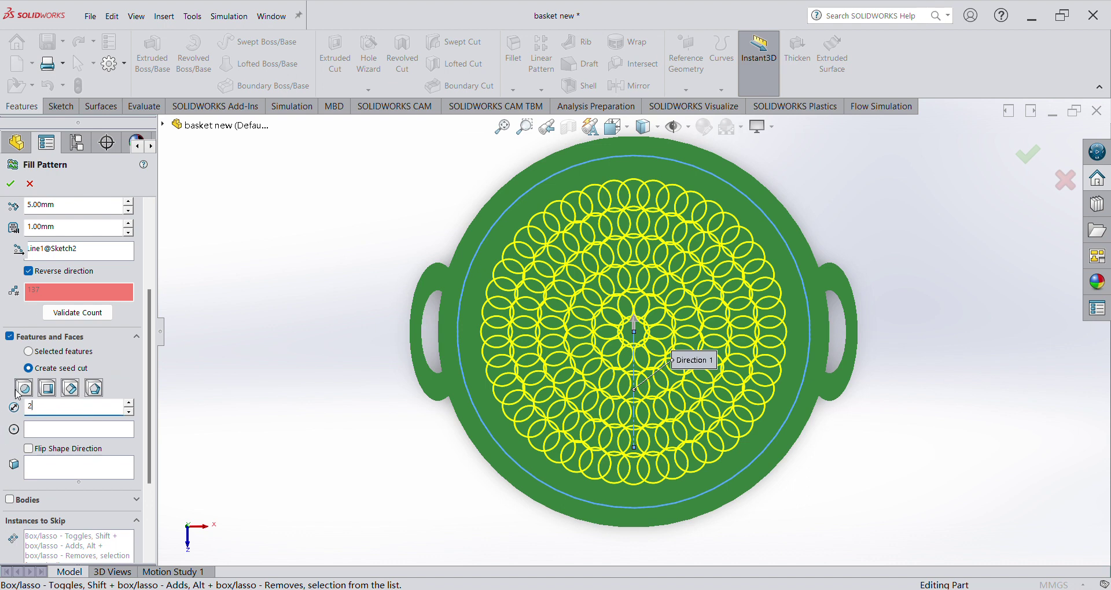
click(23, 393)
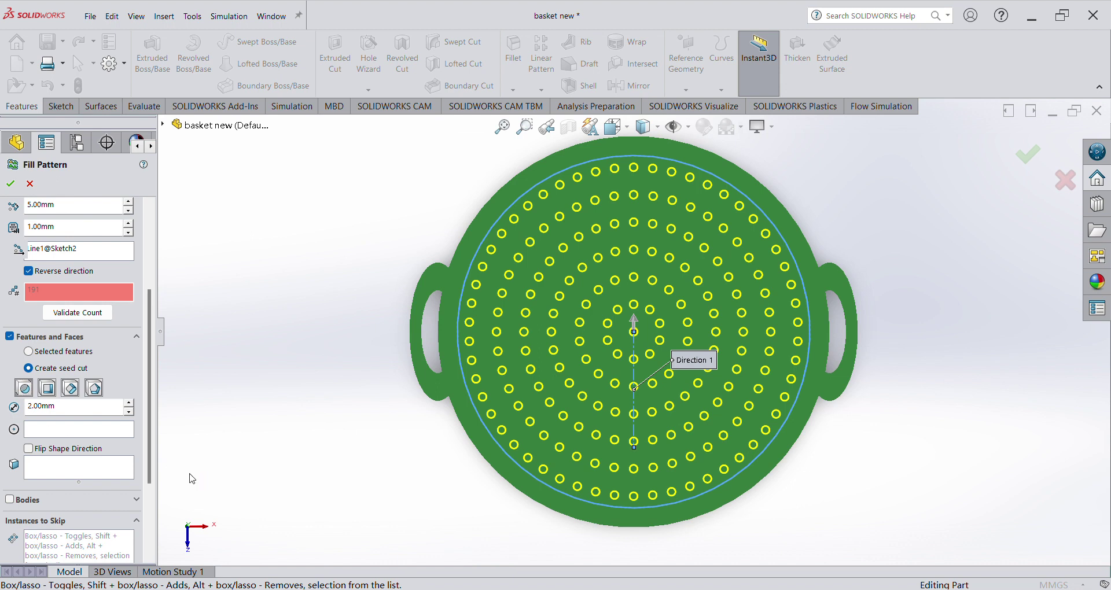
double_click(43, 408)
text(3)
key(Return)
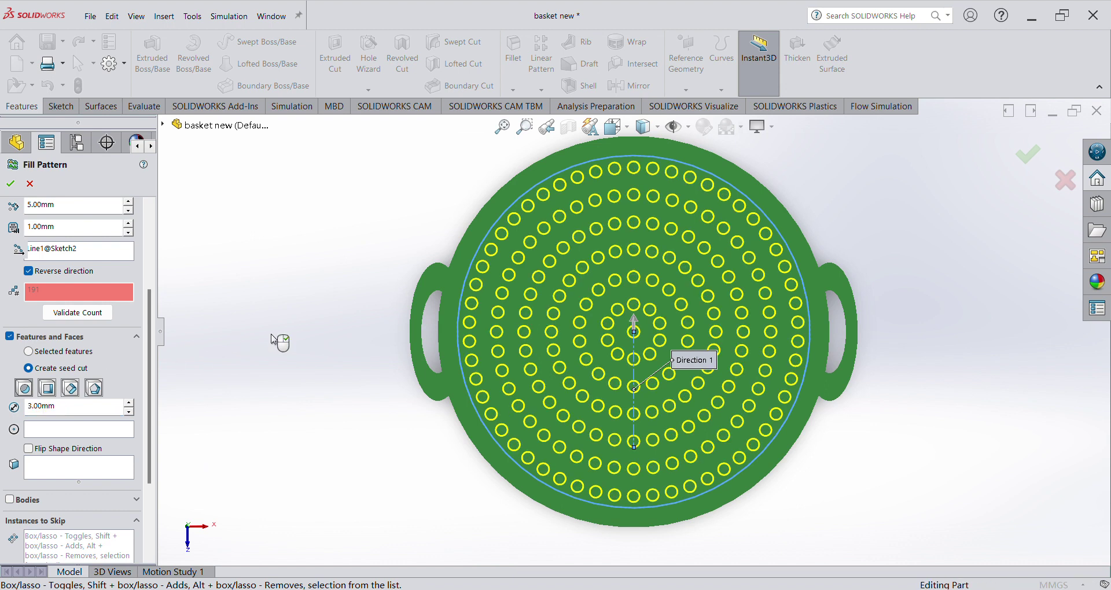
Step: Confirm Fill Pattern1 to cut the hole rings and orbit to inspect the plate
scroll(72, 413, down, 3)
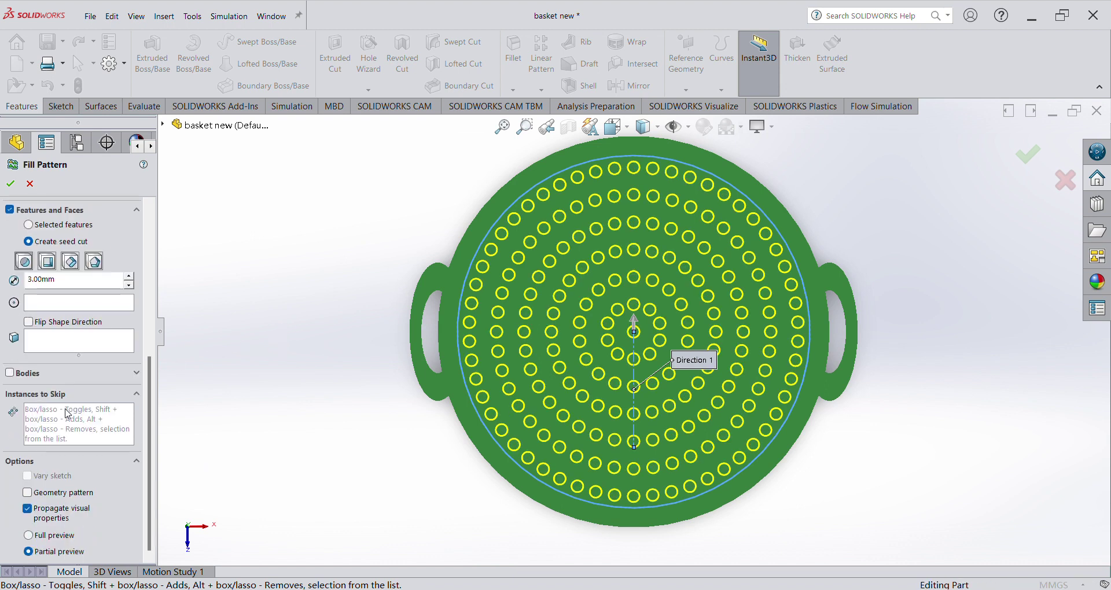
scroll(67, 412, up, 2)
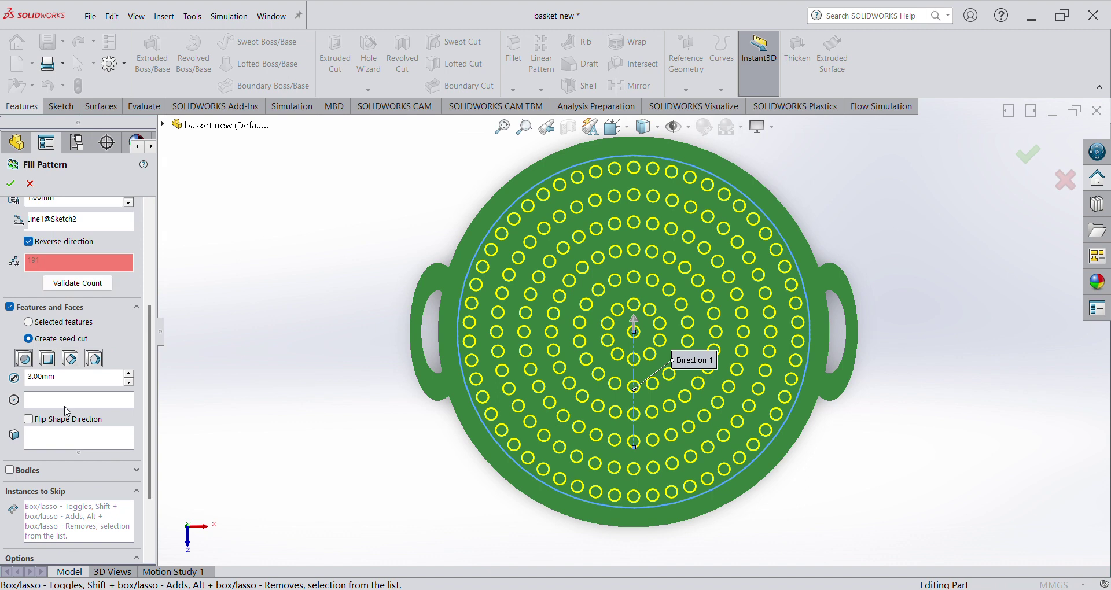
click(10, 183)
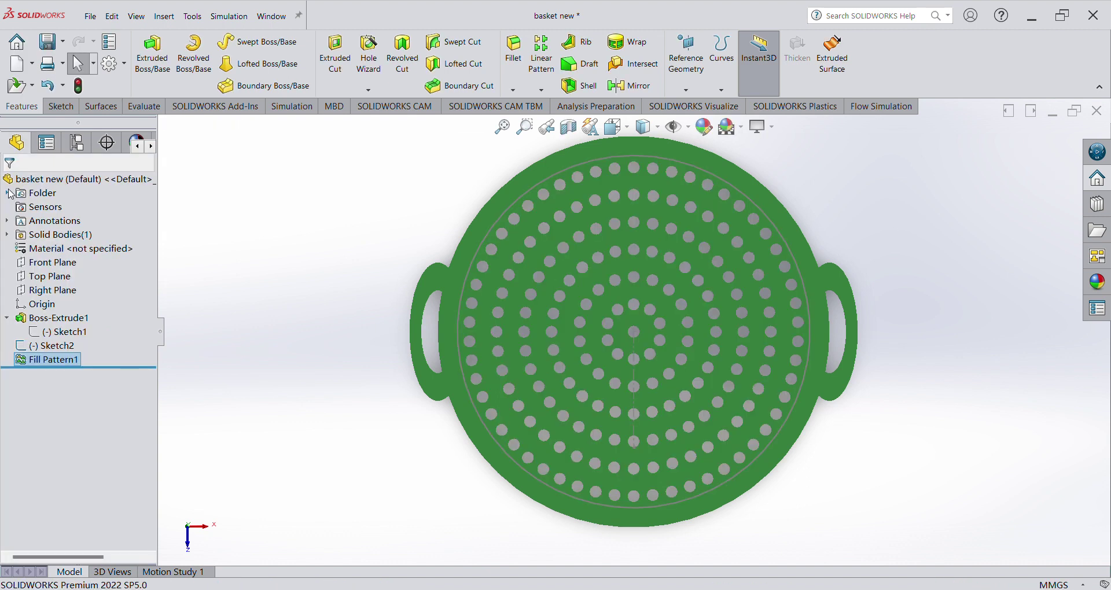
middle_drag(354, 399, 375, 291)
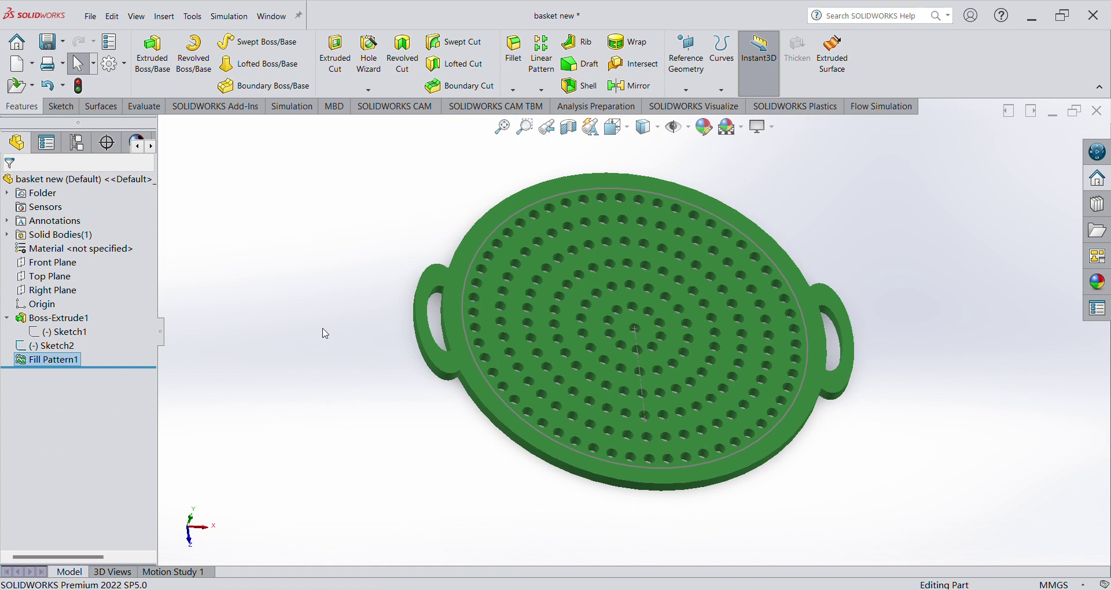
mouse_move(325, 386)
middle_down()
mouse_move(322, 330)
mouse_move(342, 337)
middle_up()
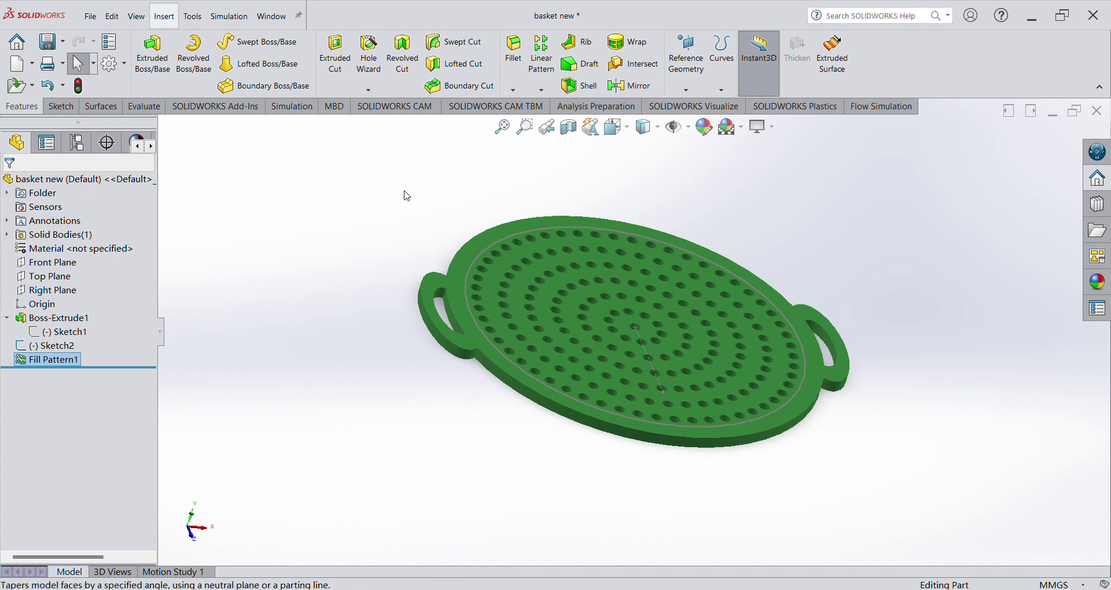
Step: Start a point deform on Point2@Sketch2 and narrow its region radius to 15 mm
click(346, 278)
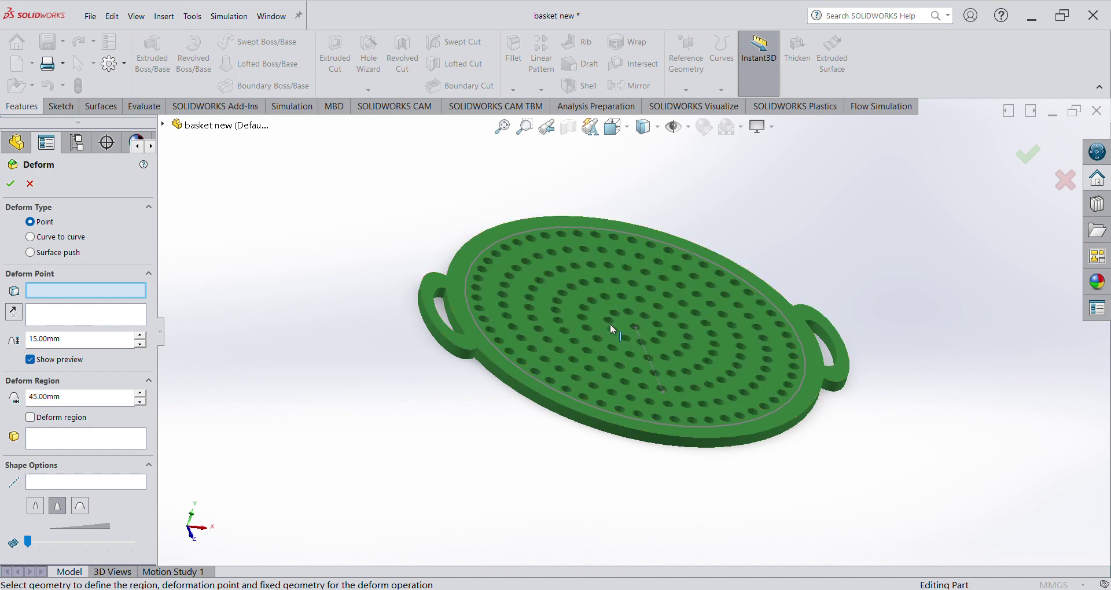
click(635, 327)
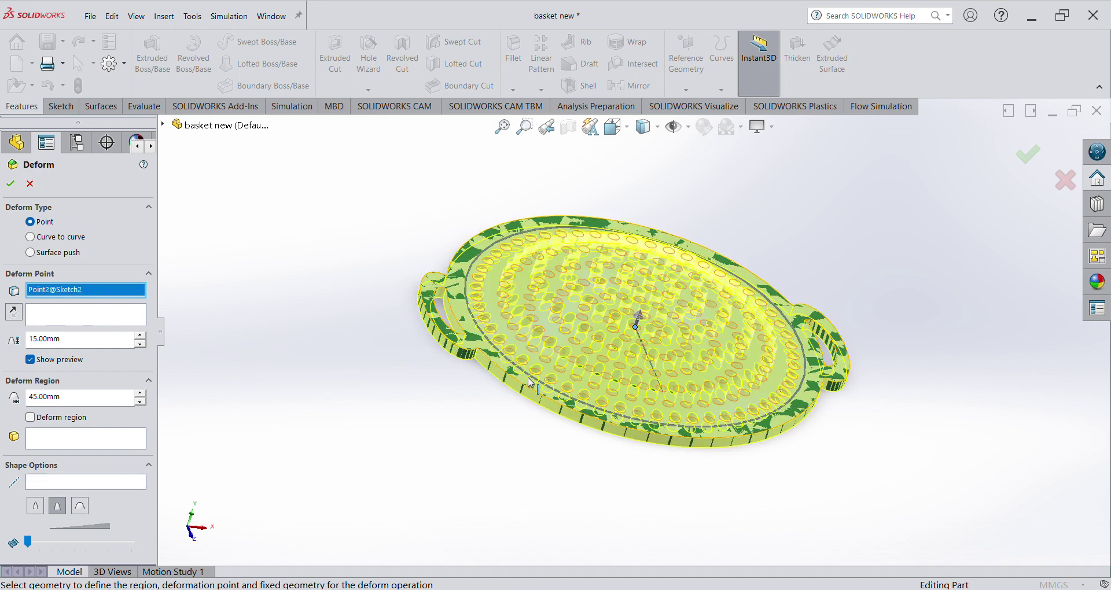
middle_drag(384, 420, 358, 332)
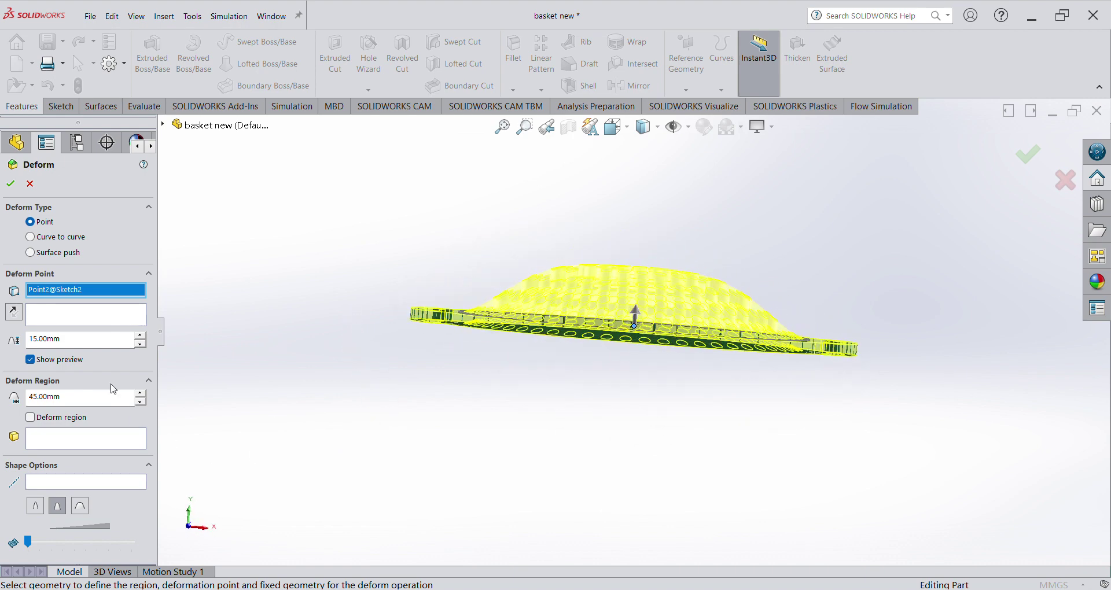
middle_drag(243, 284, 268, 330)
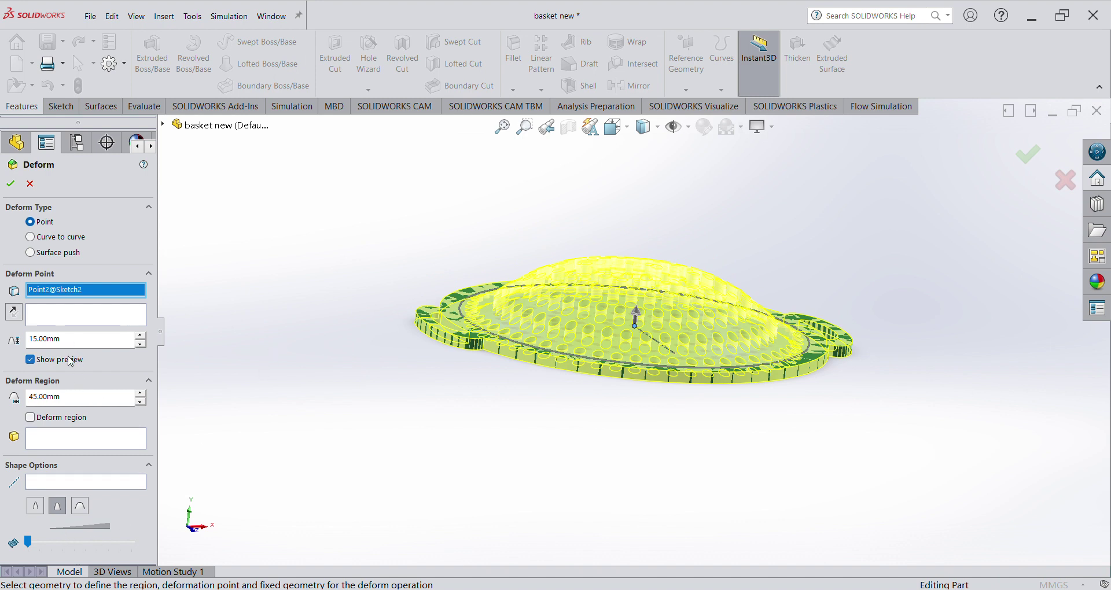
key(Tab)
text(1)
click(290, 339)
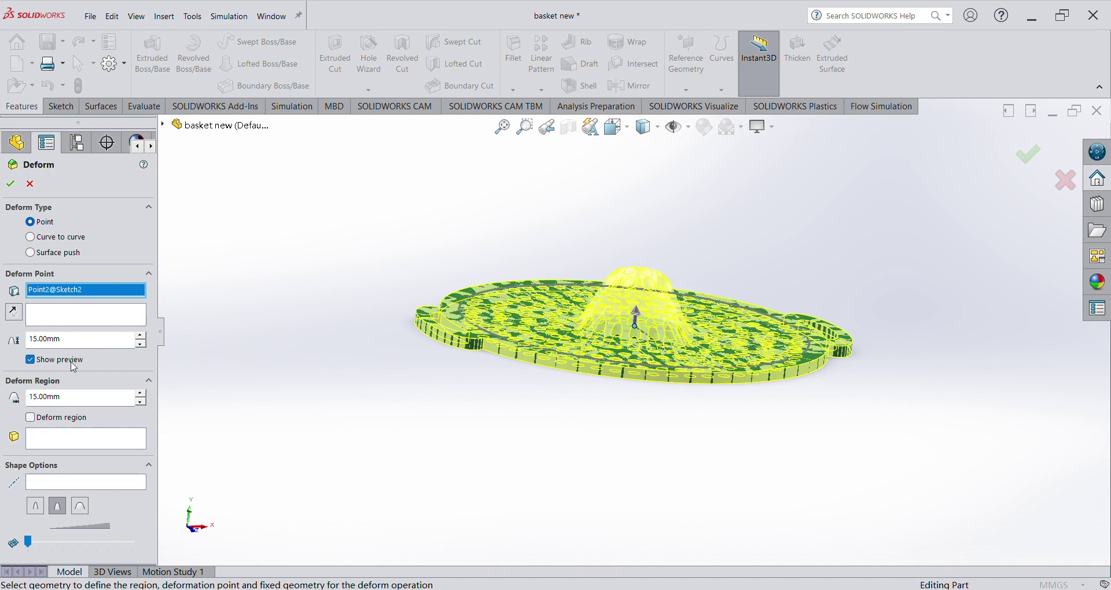
Step: Set the deform distance to 7 mm with a rounder profile and apply Deform1
click(40, 346)
text(0)
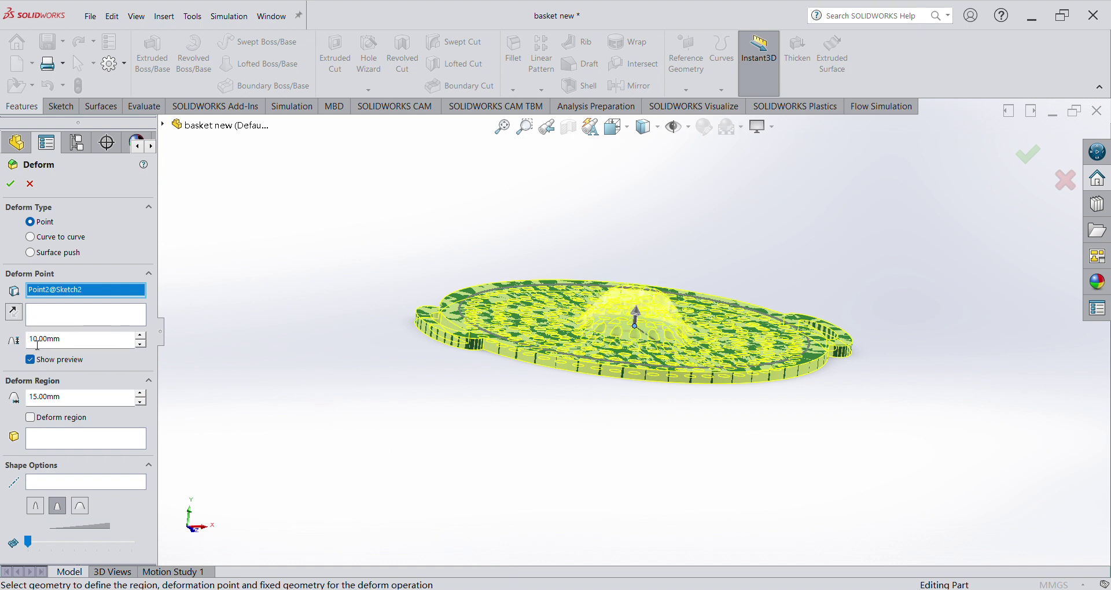
drag(37, 341, 24, 343)
text(7)
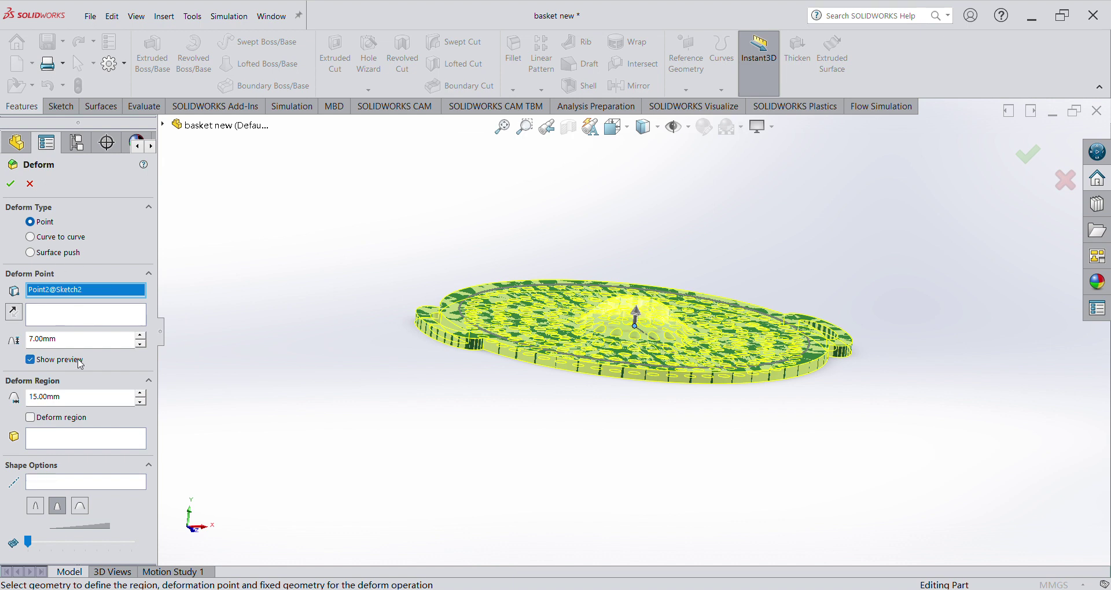
click(81, 507)
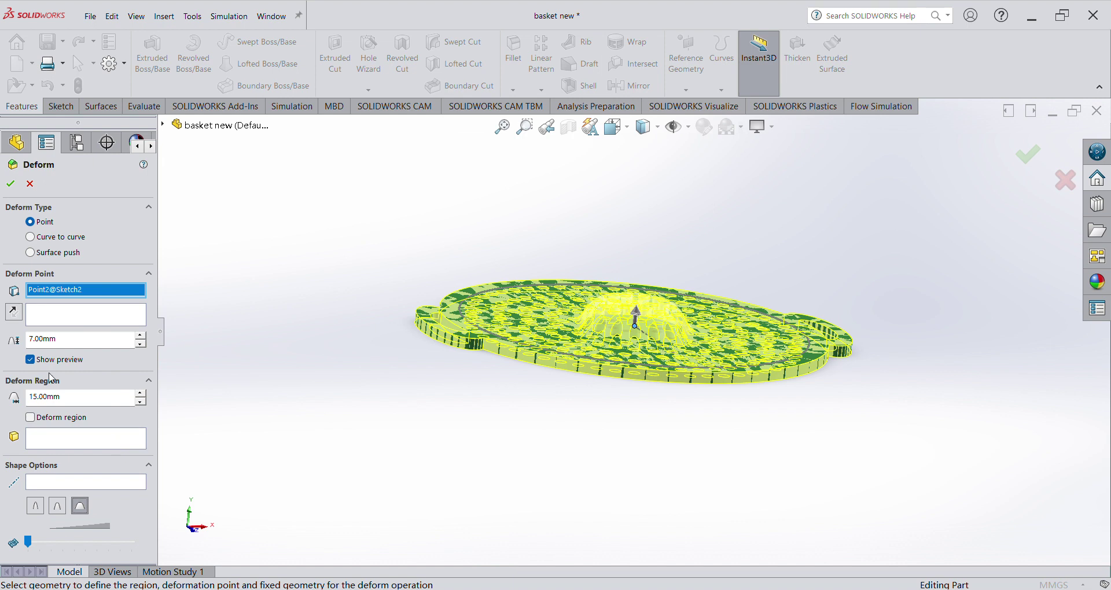
click(11, 184)
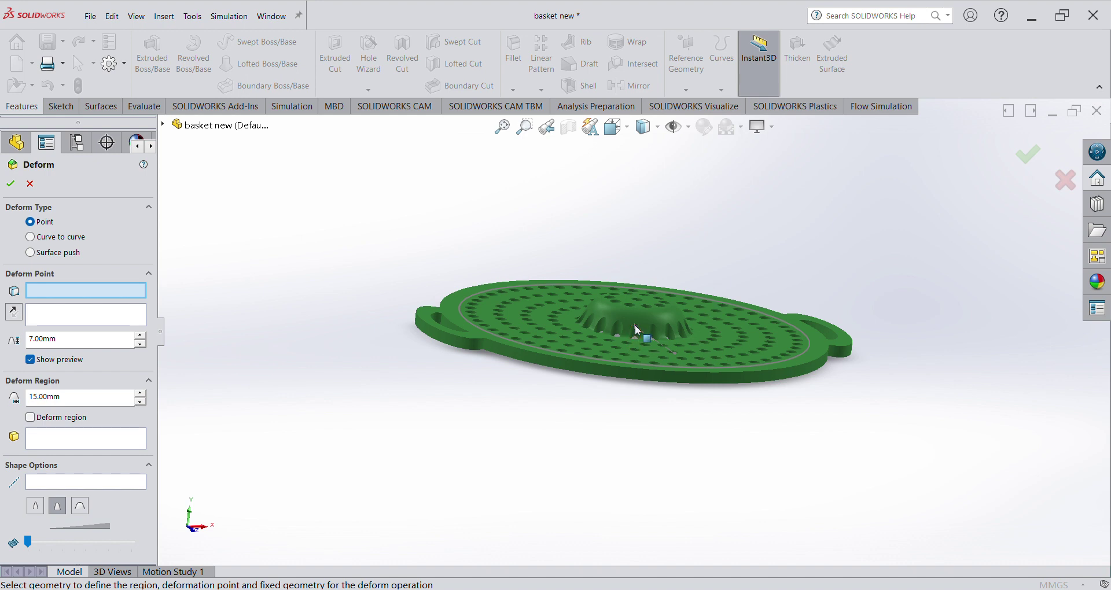
mouse_move(696, 240)
middle_down()
mouse_move(724, 408)
mouse_move(654, 338)
middle_up()
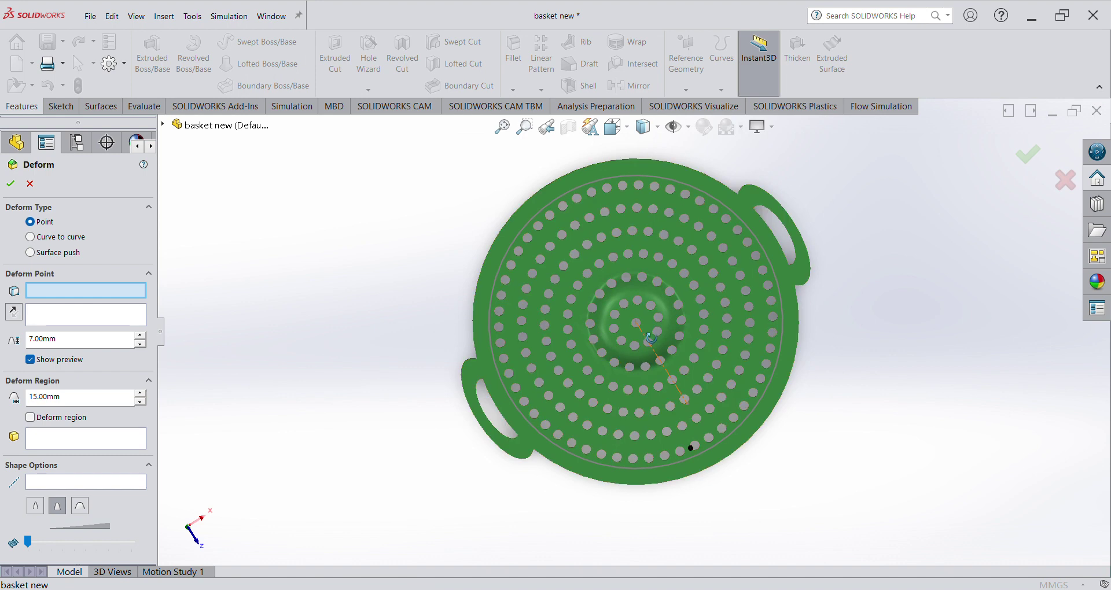
Step: Turn the plate face-on and pick Point2@Sketch2 as the second deform's point
middle_drag(807, 444, 768, 144)
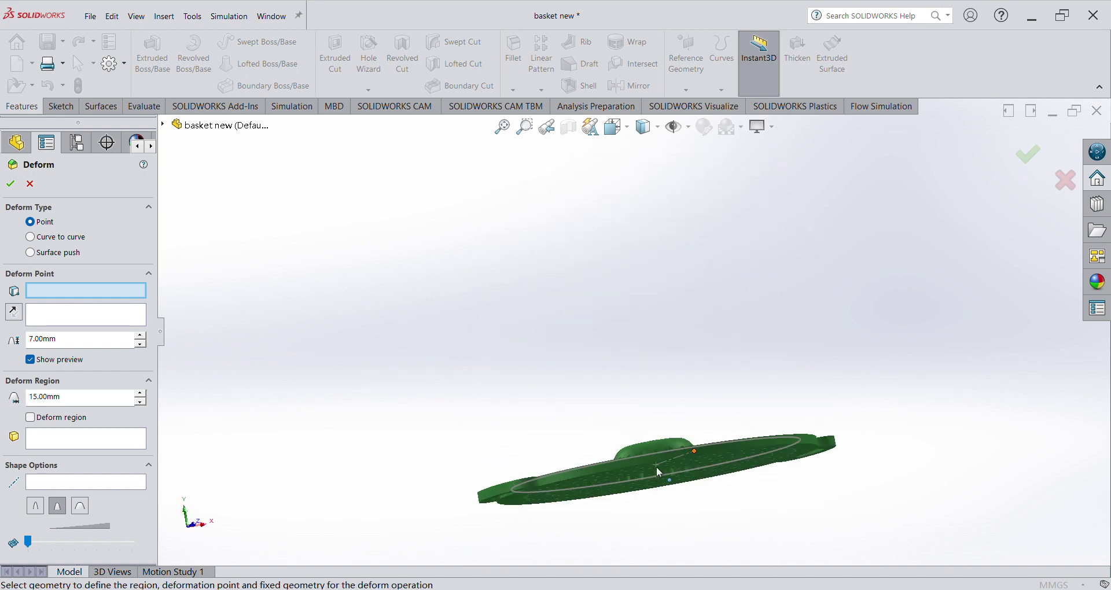
middle_drag(661, 465, 767, 429)
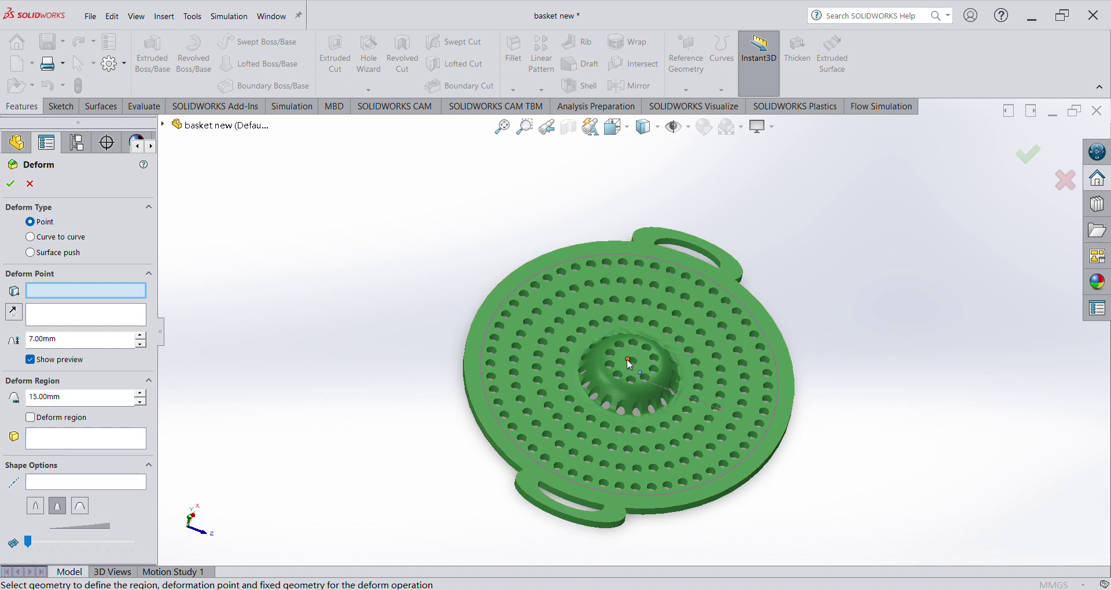
scroll(634, 365, down, 3)
scroll(657, 377, down, 2)
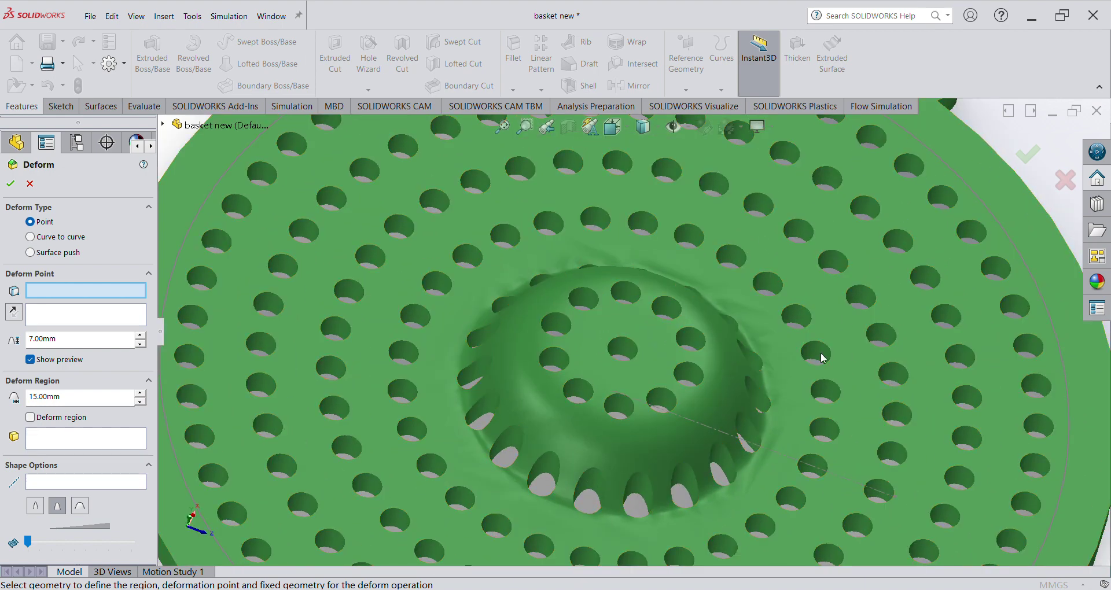
scroll(763, 354, up, 2)
click(163, 124)
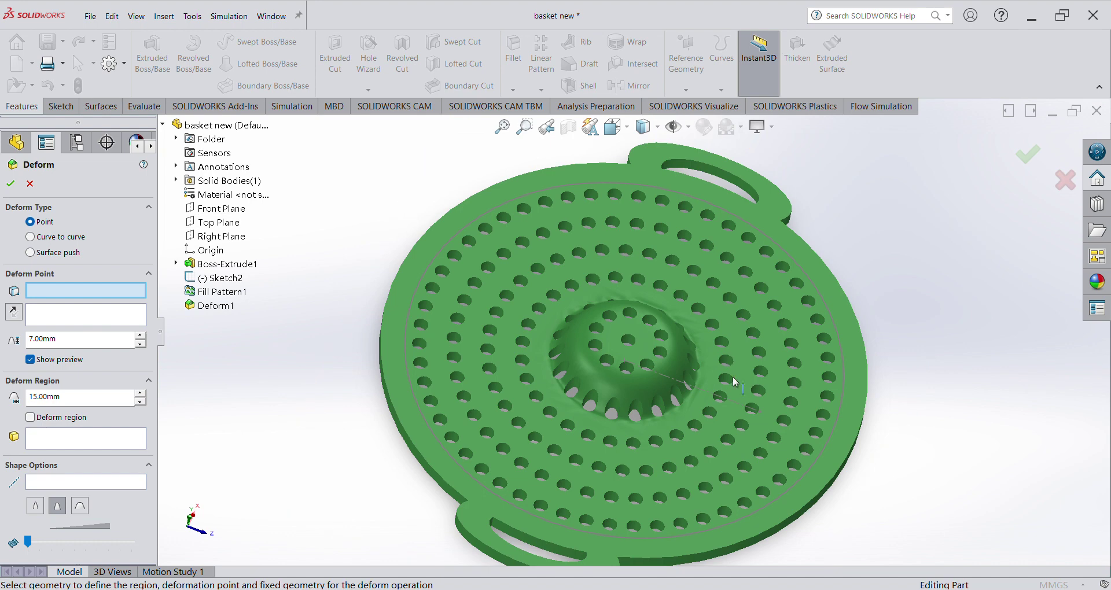
middle_drag(888, 284, 877, 397)
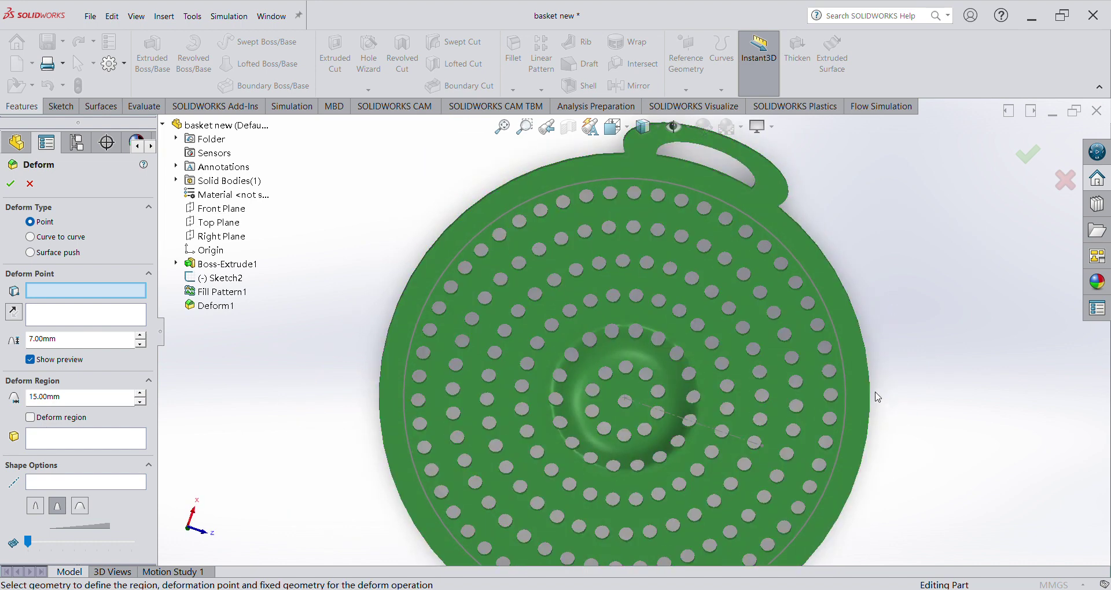
click(625, 399)
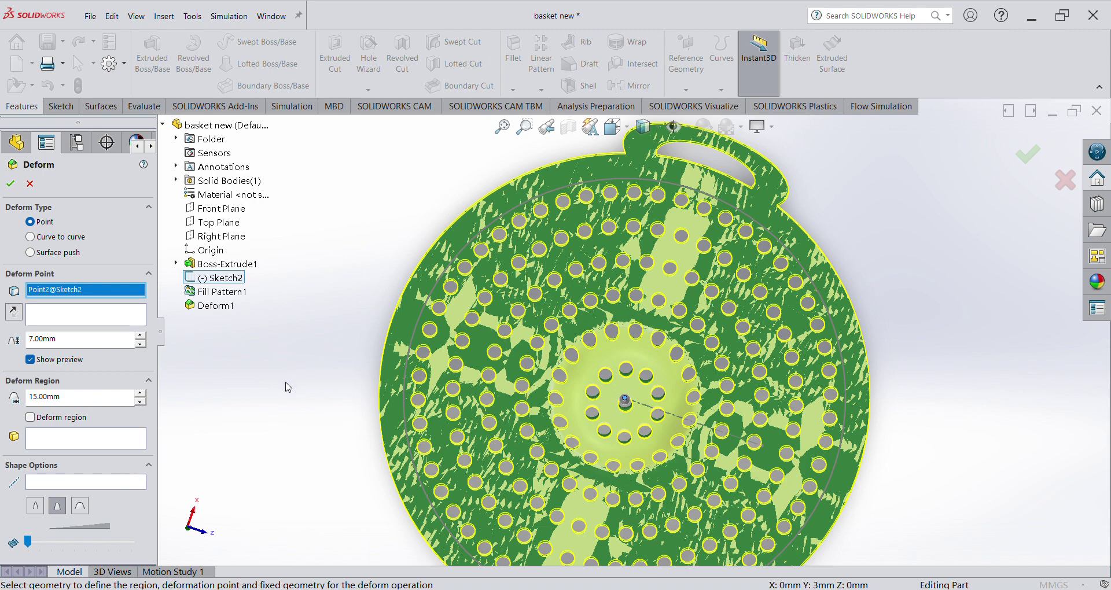
Step: Enter a 45 mm deform distance and a 45 mm region radius
middle_drag(281, 391, 338, 277)
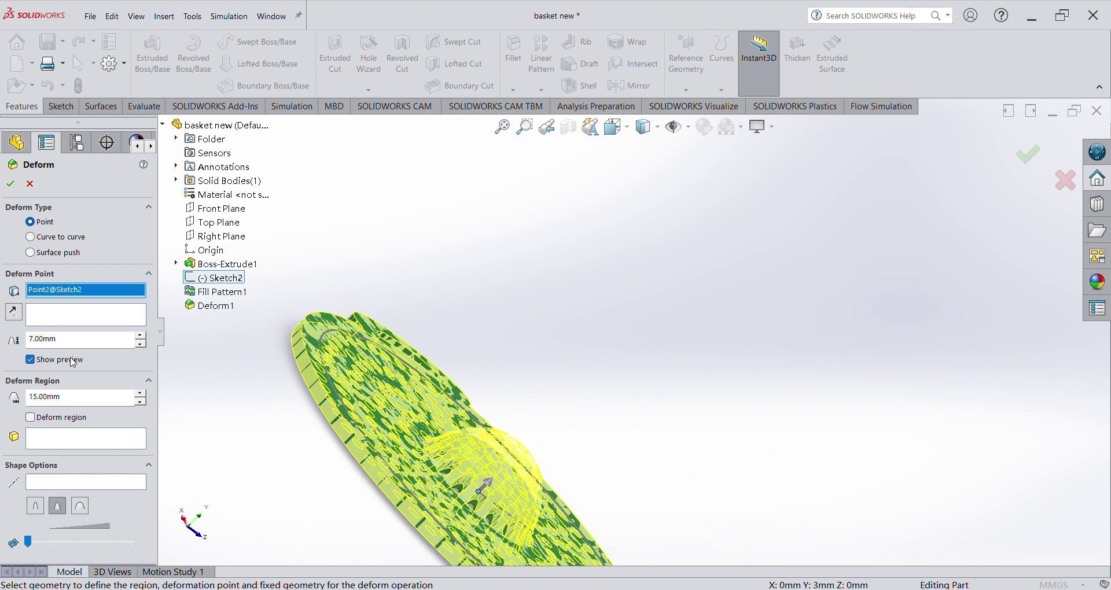
scroll(636, 405, down, 1)
scroll(637, 407, up, 2)
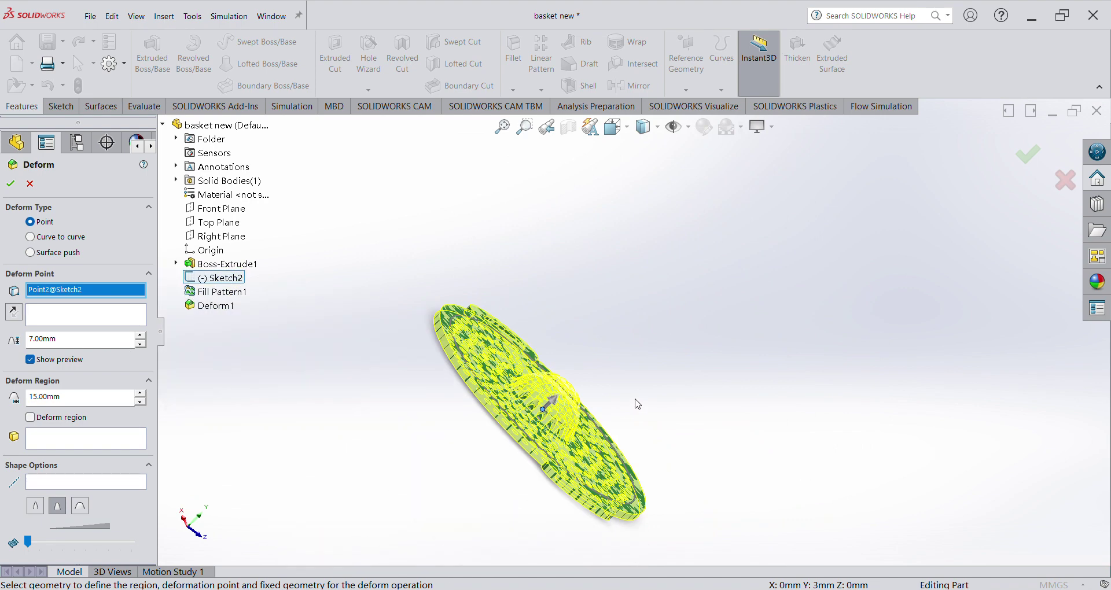
double_click(36, 343)
text(45)
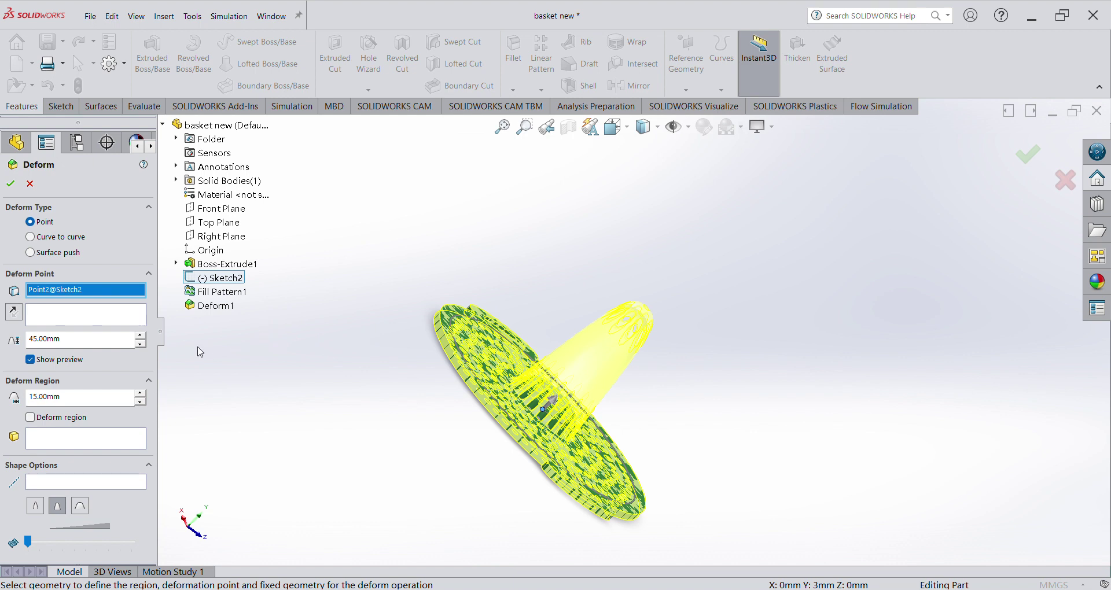
click(36, 401)
text(4)
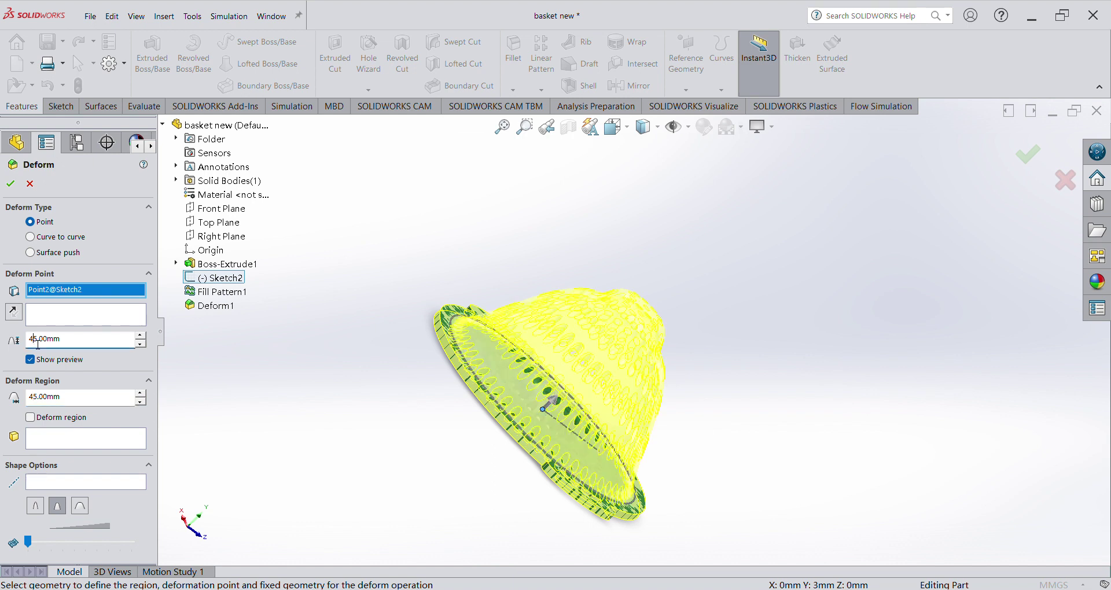
drag(34, 343, 29, 343)
text(1)
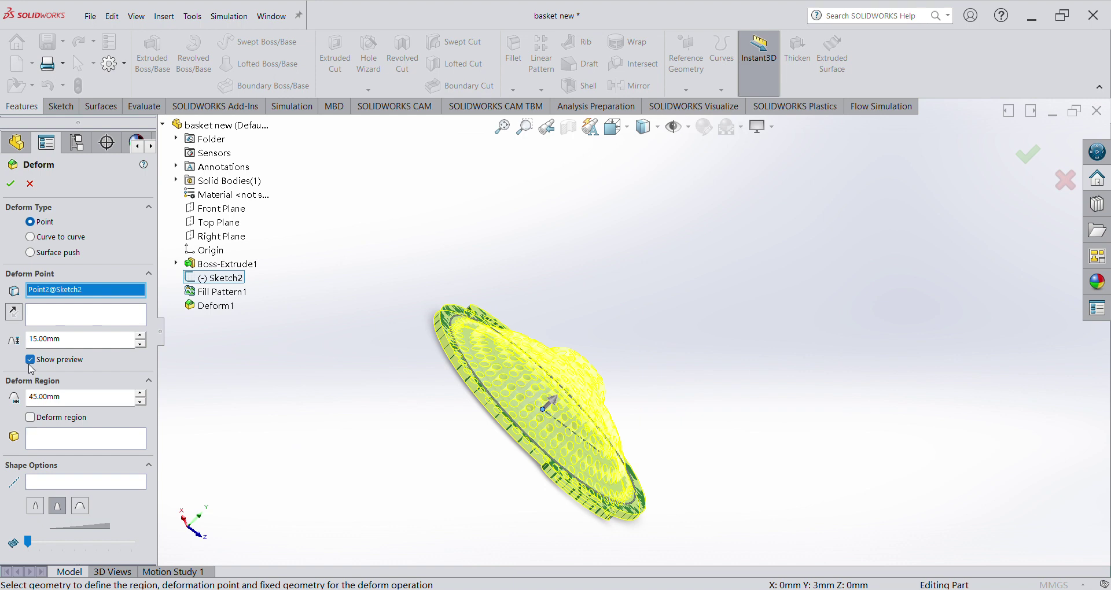
Step: Reverse the deform direction, re-enter 45 mm, and apply it to form the bowl
click(15, 313)
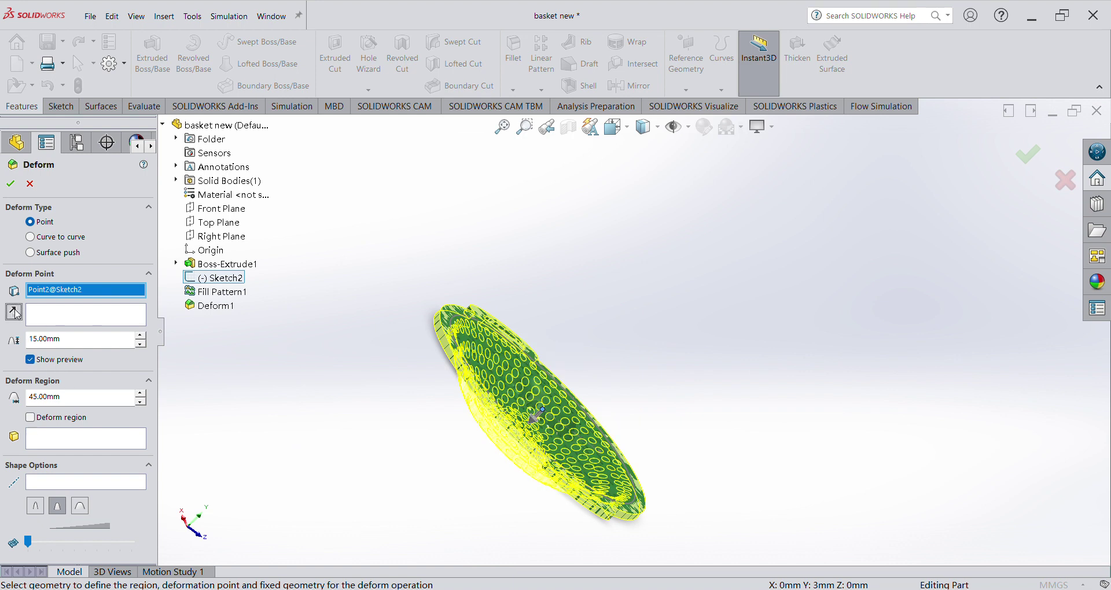
click(37, 342)
text(4)
key(Return)
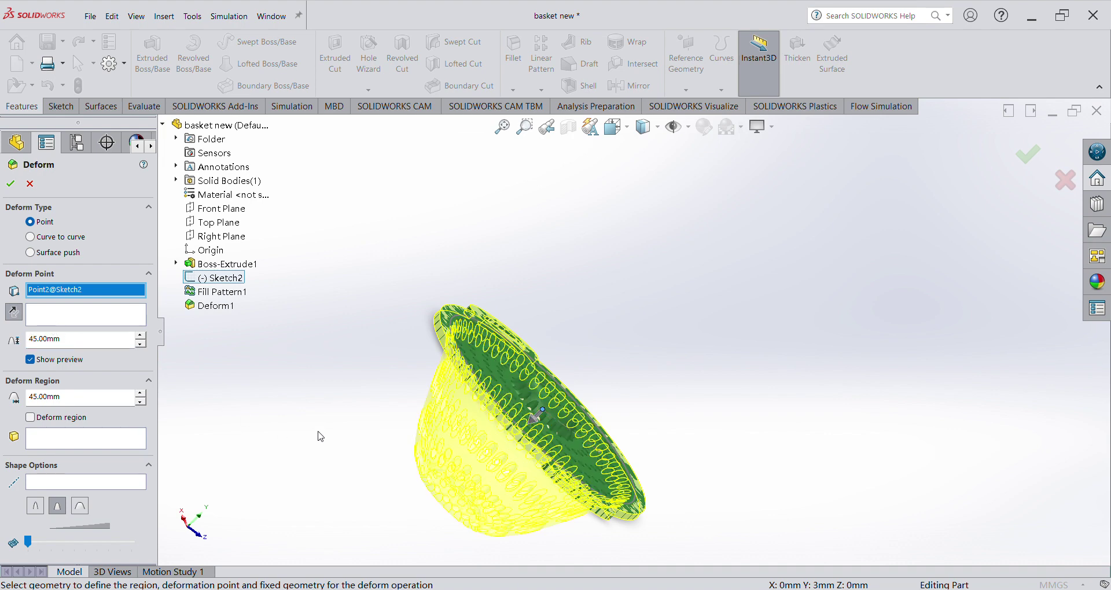
middle_drag(337, 416, 265, 479)
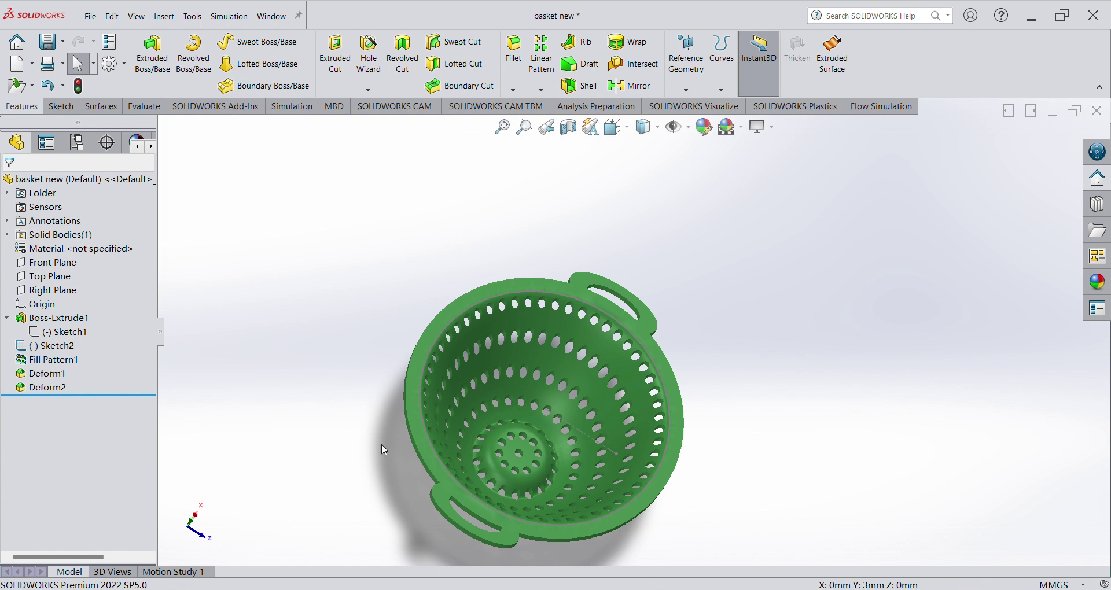
scroll(396, 527, down, 3)
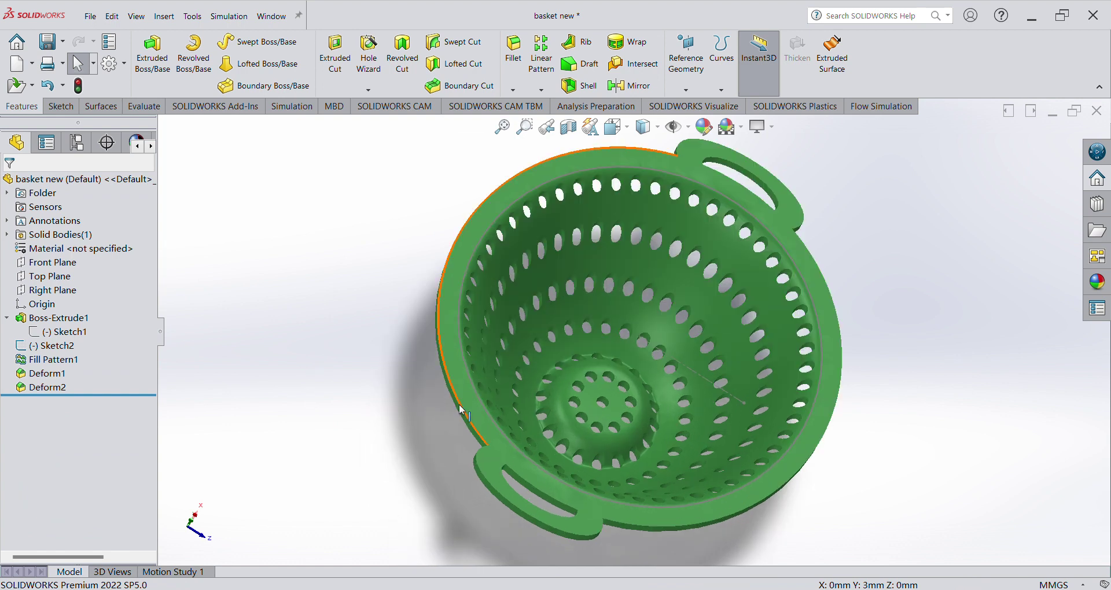
Step: Orbit the basket upright and hide Sketch2 from the FeatureManager
middle_drag(899, 372, 830, 353)
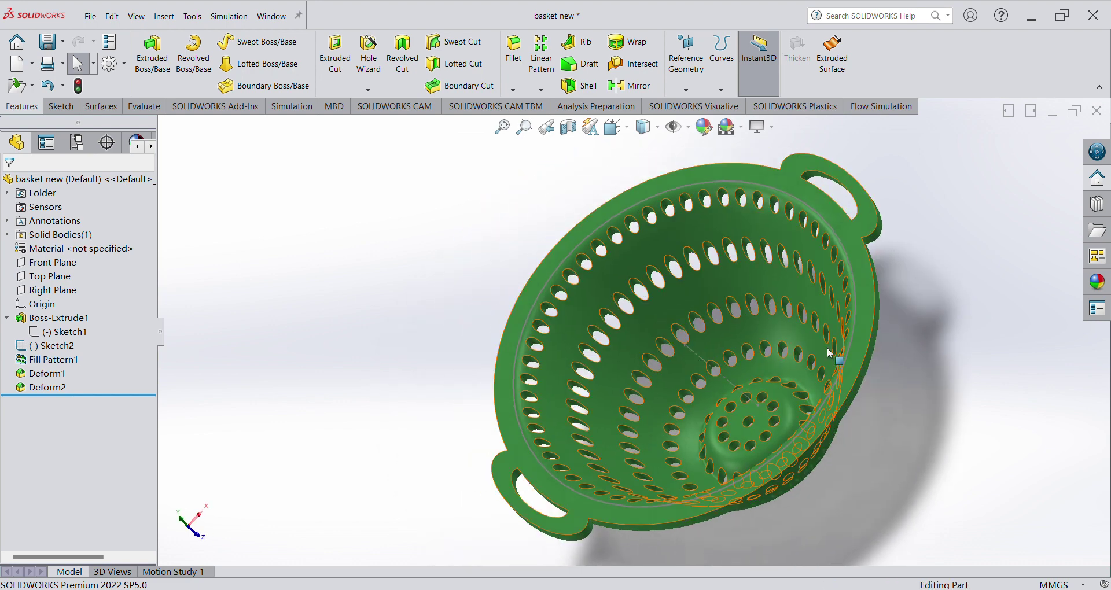
middle_drag(837, 455, 863, 330)
scroll(810, 490, down, 5)
scroll(812, 489, up, 4)
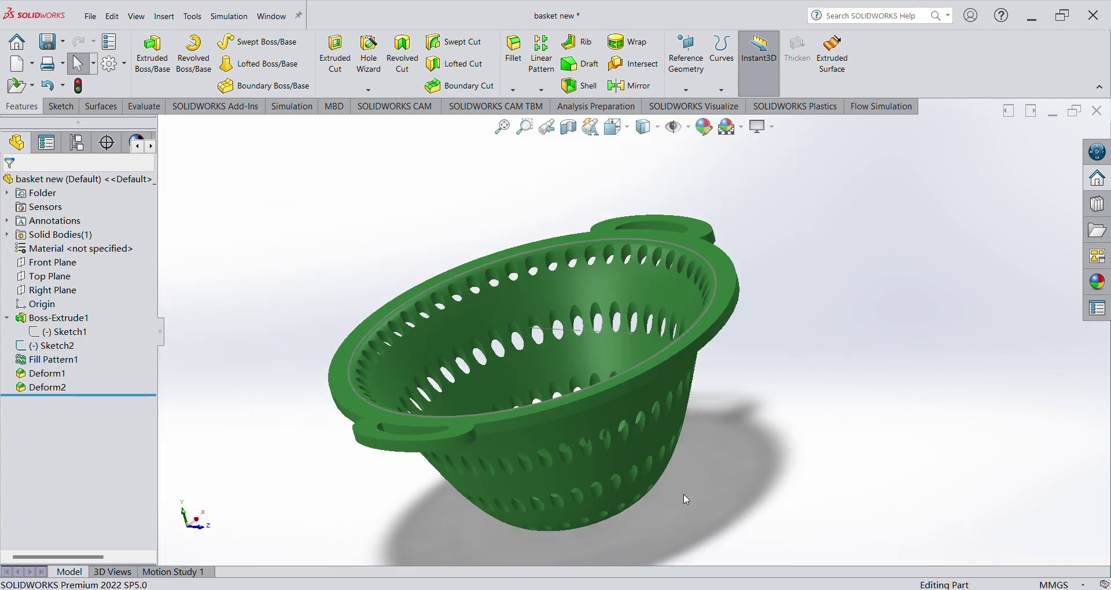
middle_drag(574, 547, 725, 365)
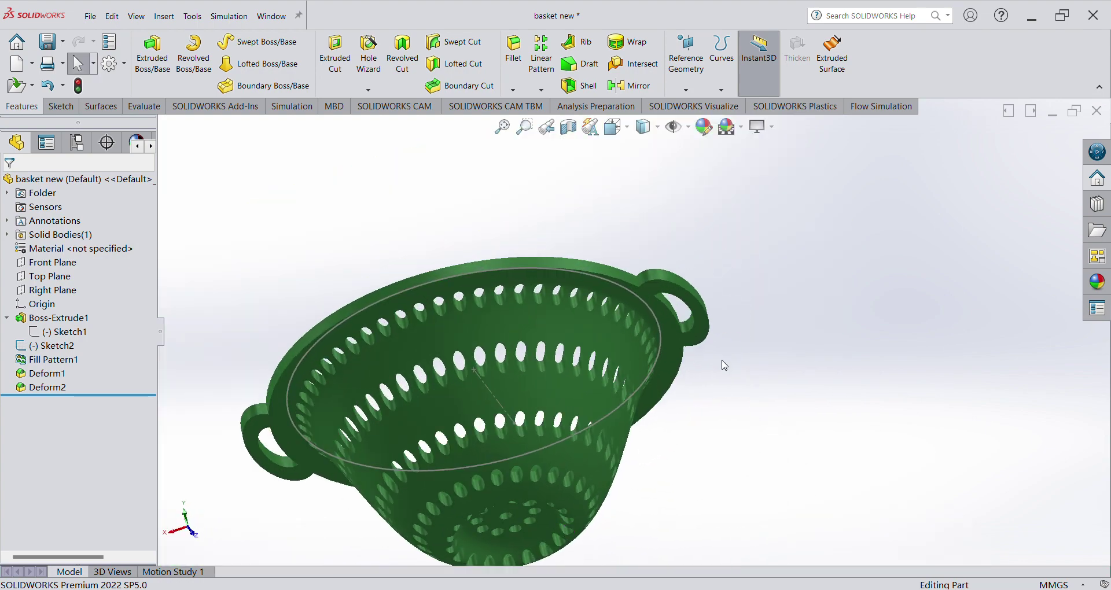
middle_drag(680, 505, 895, 456)
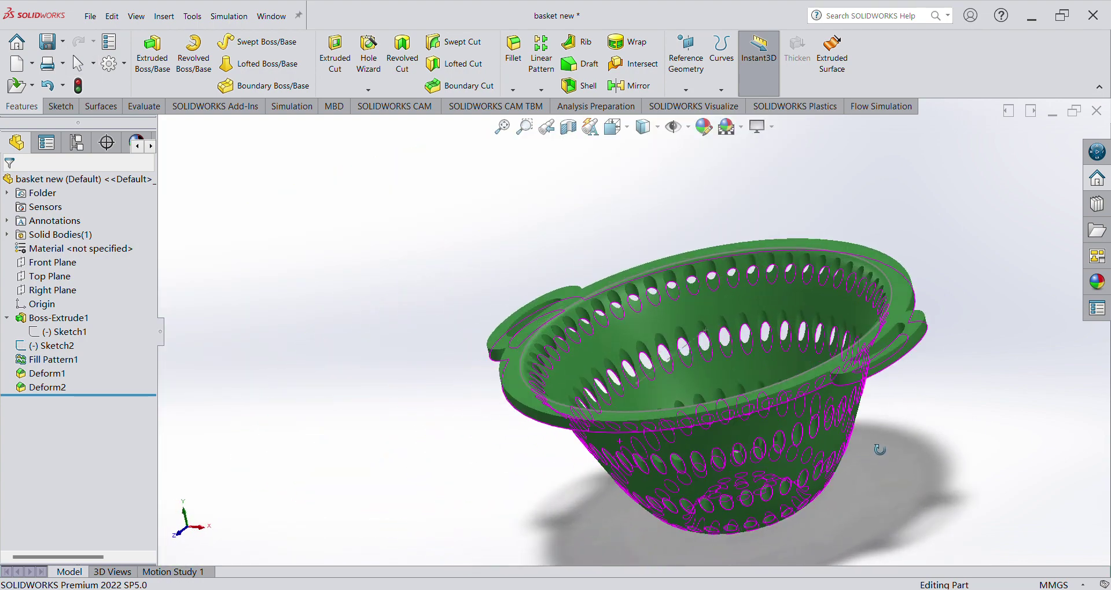
click(725, 353)
click(751, 340)
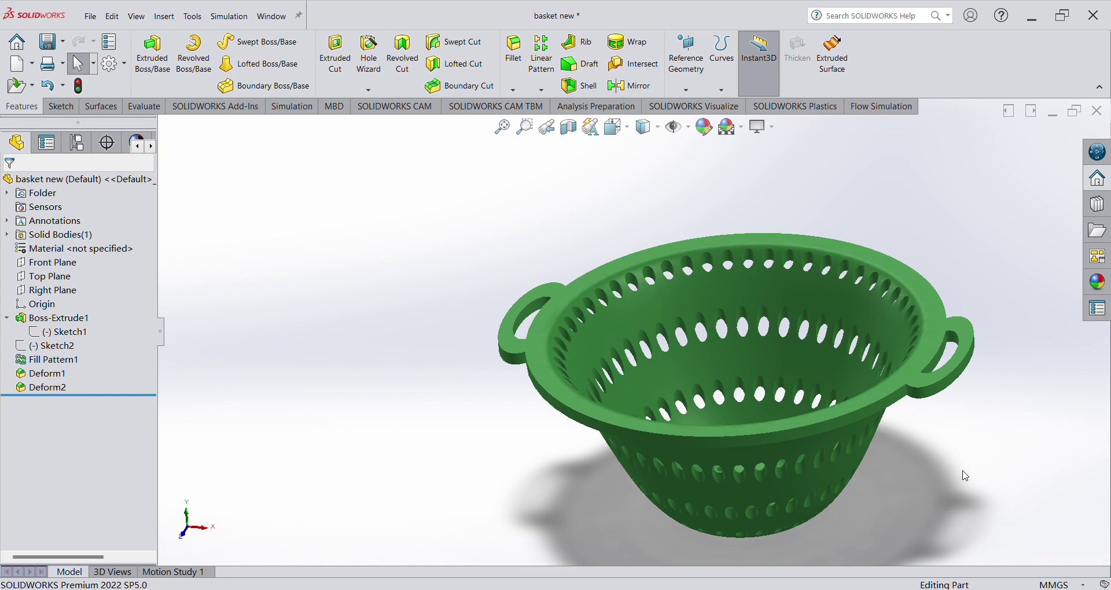
Step: View the basket from above and show the Motion Study 1 timeline
middle_drag(951, 453, 976, 508)
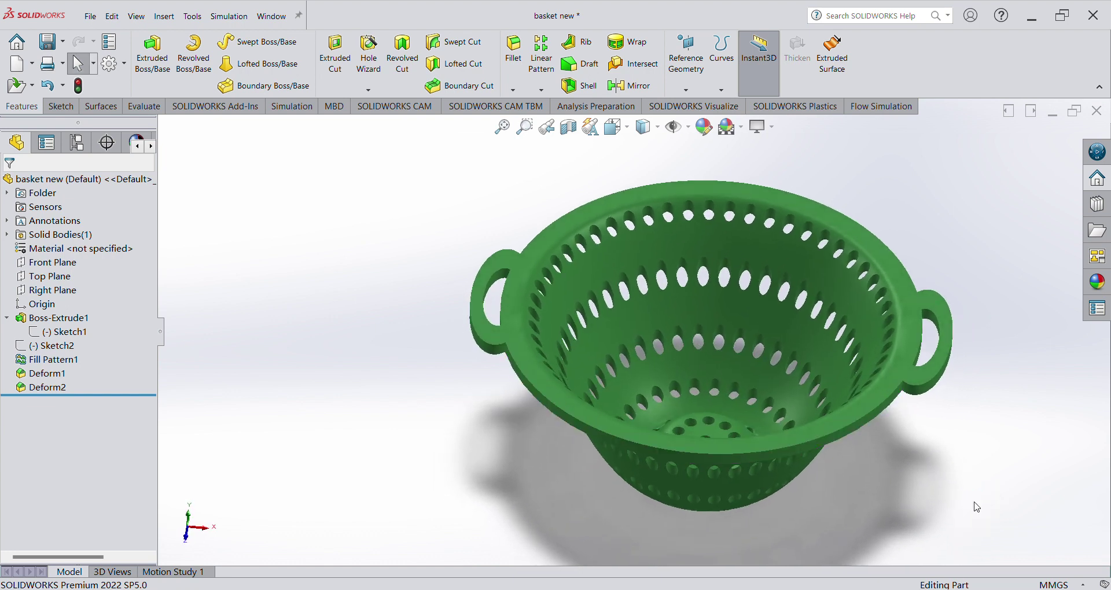
middle_drag(954, 460, 939, 472)
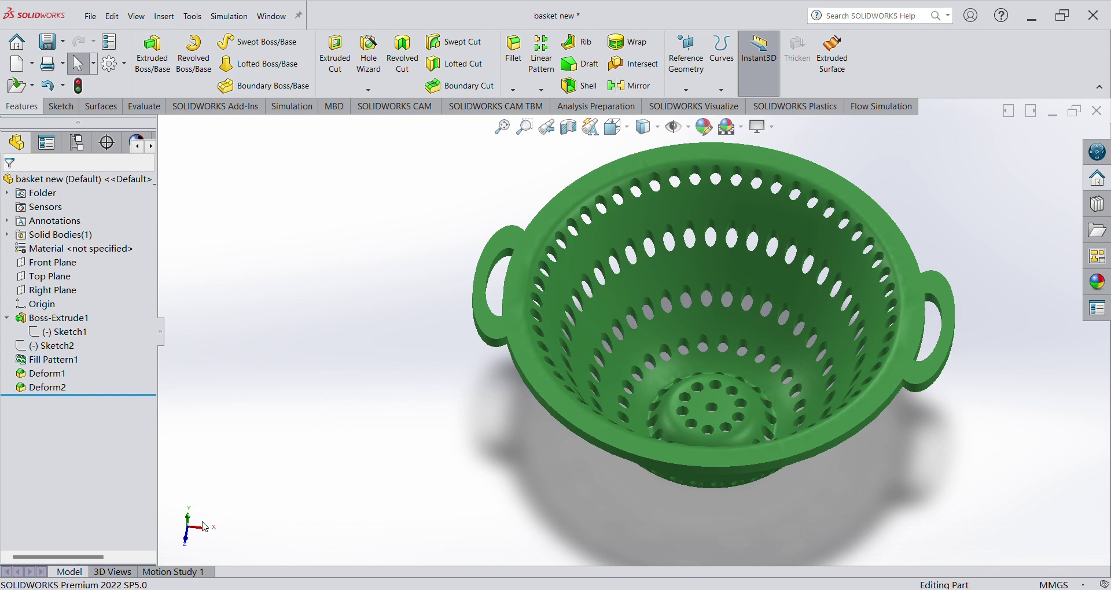
click(188, 572)
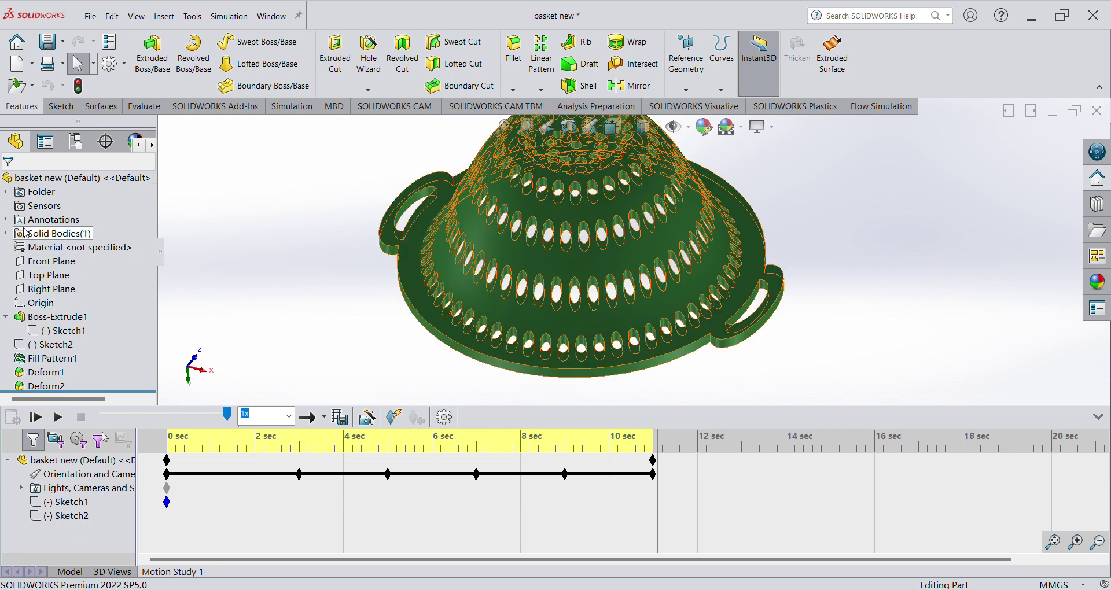
Step: Play the old motion study, then delete all its timeline keys except those at 0 sec
mouse_move(847, 185)
middle_down()
mouse_move(863, 293)
mouse_move(825, 177)
mouse_move(781, 354)
mouse_move(855, 182)
mouse_move(911, 325)
mouse_move(866, 203)
mouse_move(870, 251)
mouse_move(846, 291)
middle_up()
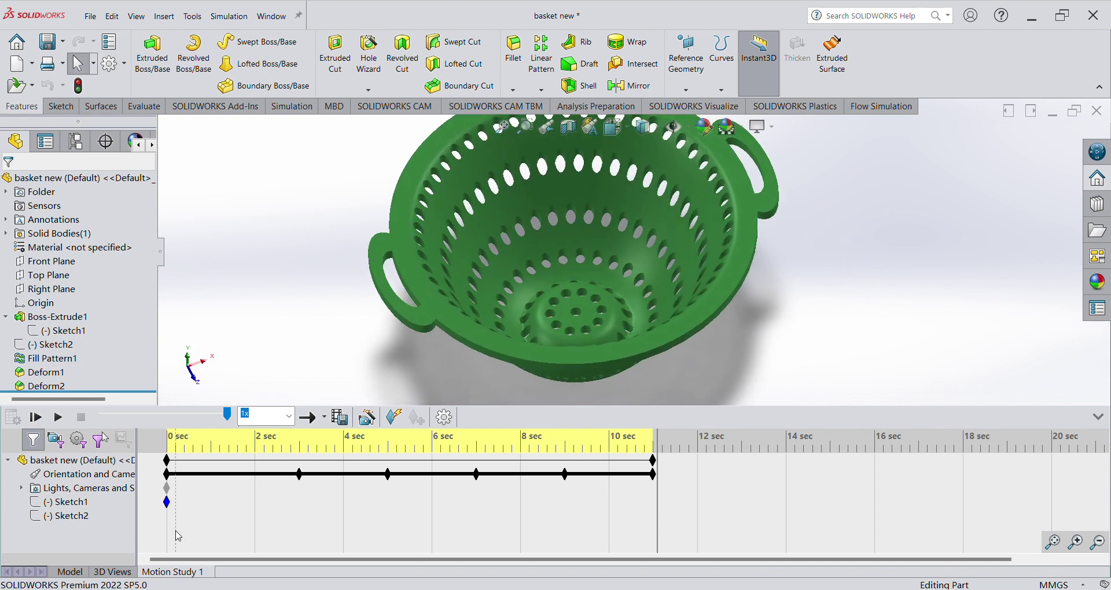
click(53, 417)
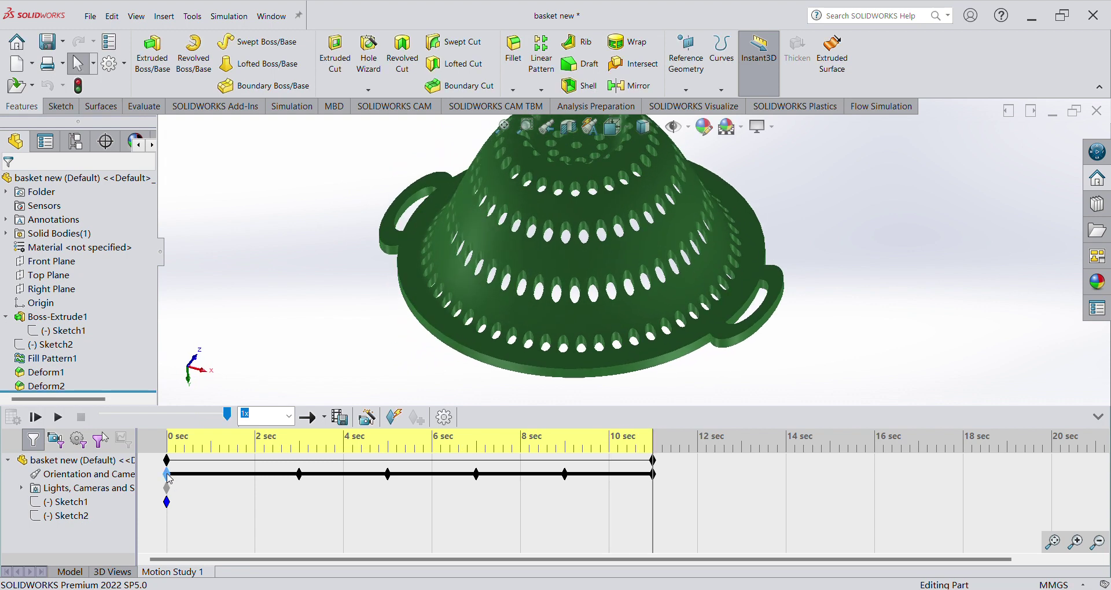
key(ctrl+a)
drag(189, 469, 171, 481)
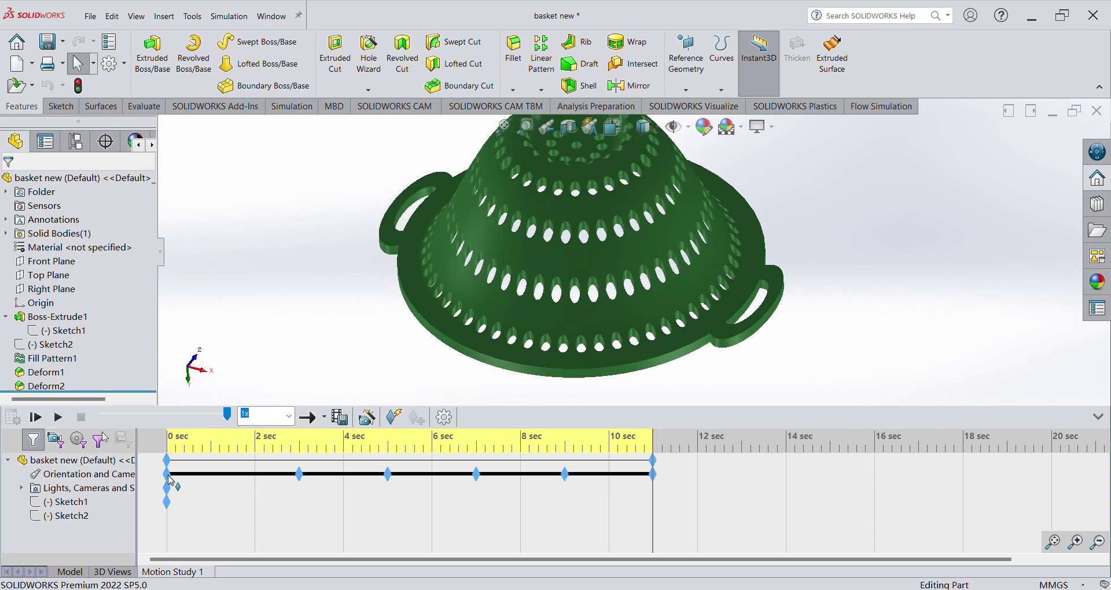
key(Delete)
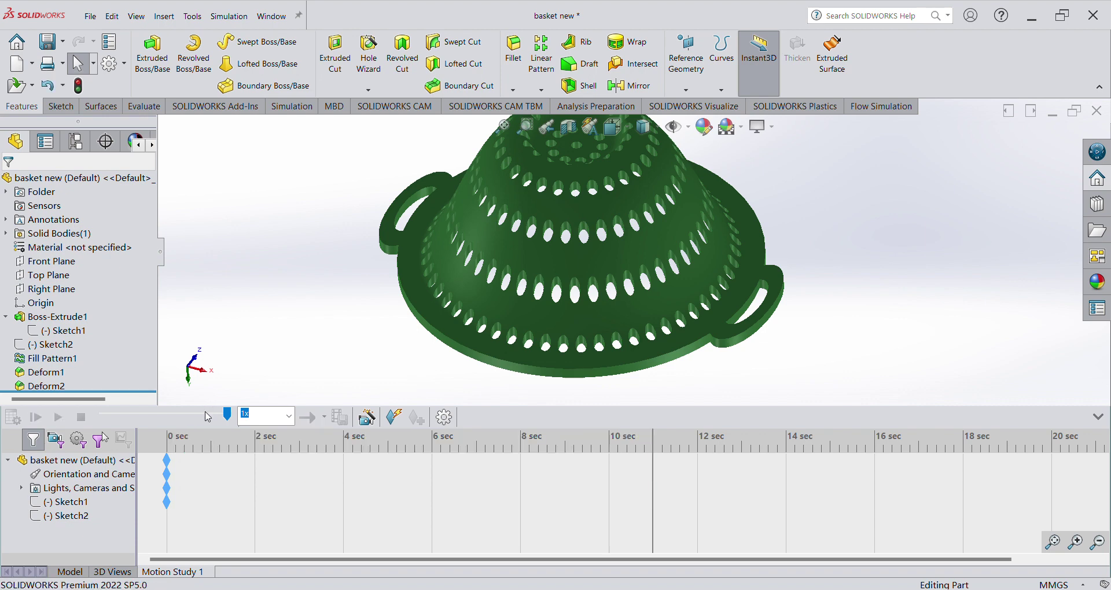
Step: Orbit the basket to inspect its underside and its inside
middle_drag(859, 218, 807, 293)
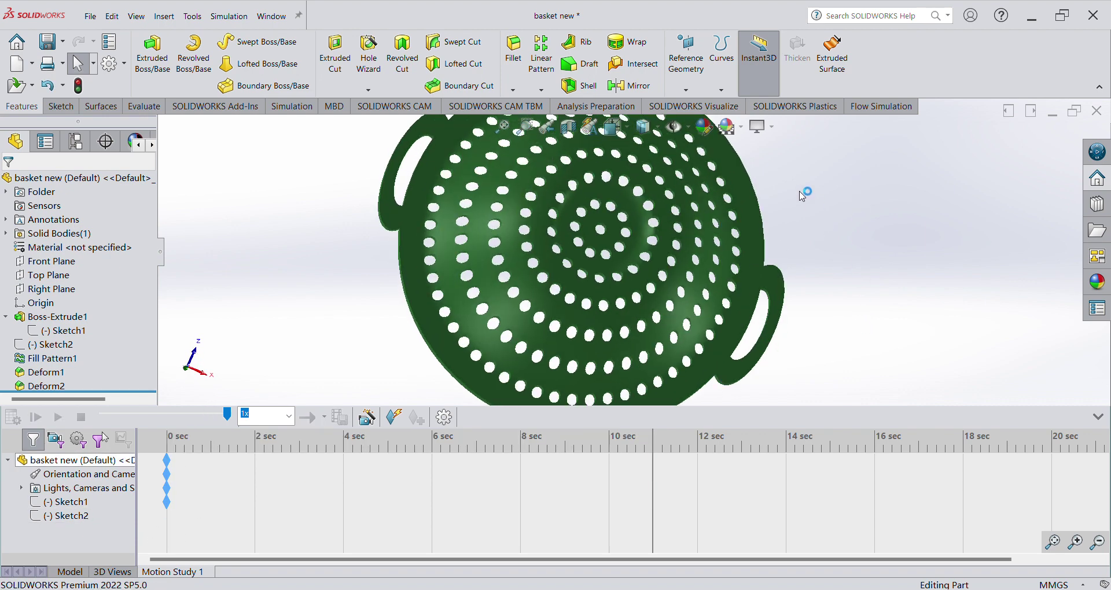
key(ctrl+shift+z)
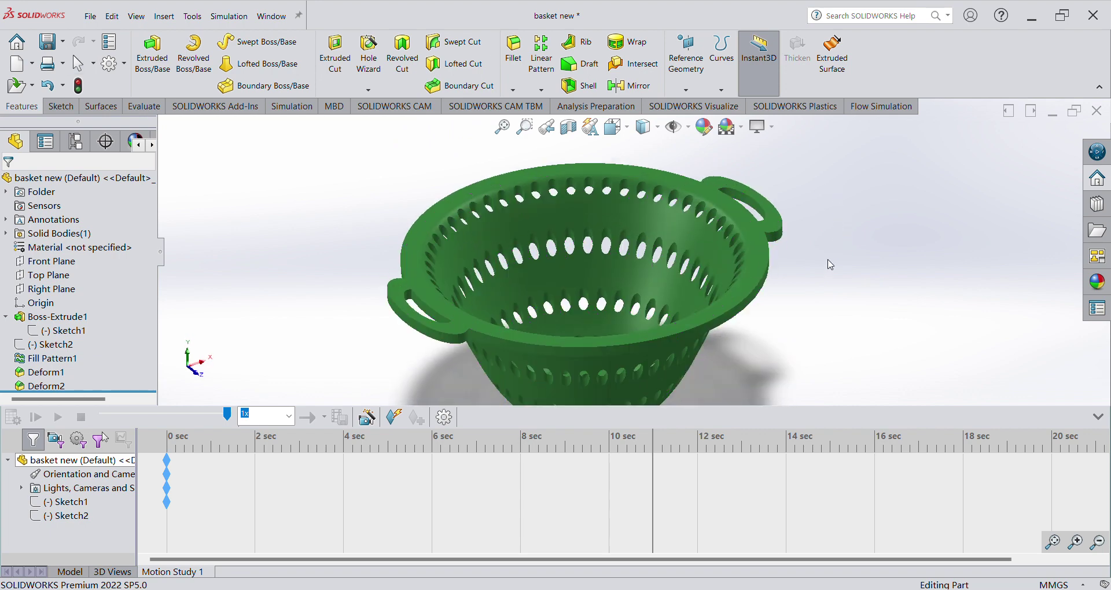
middle_drag(820, 263, 817, 326)
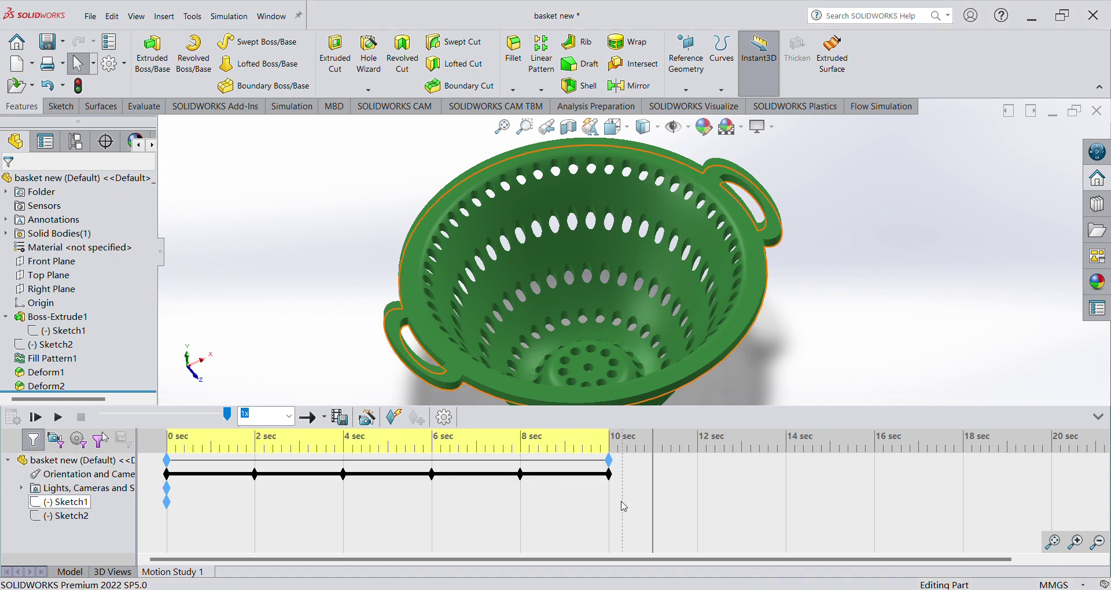
Step: Play back the 10-second colander rotation in Motion Study 1
click(58, 423)
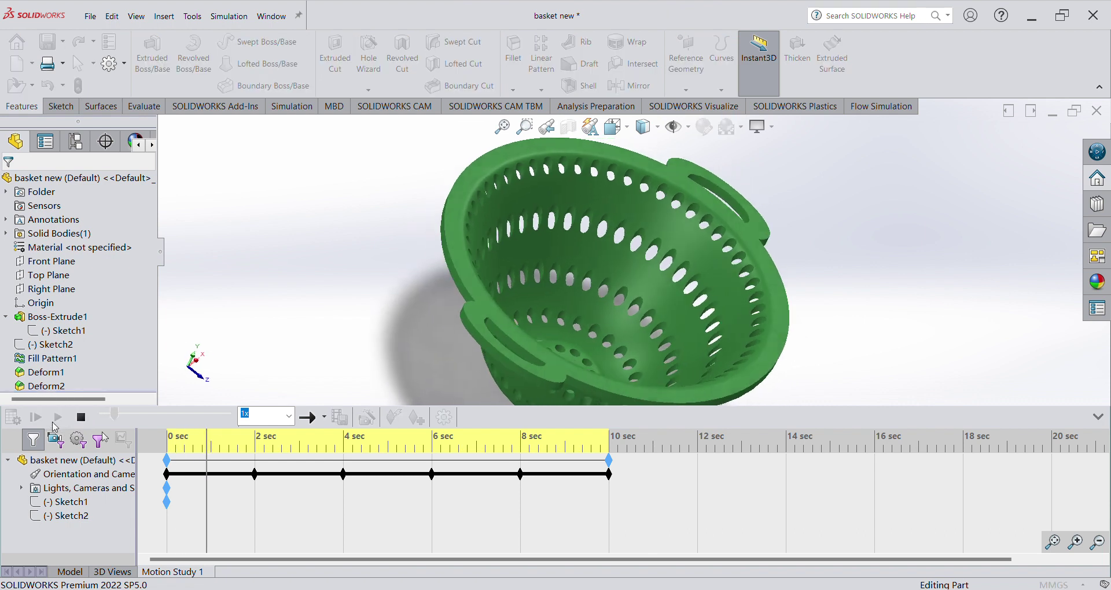